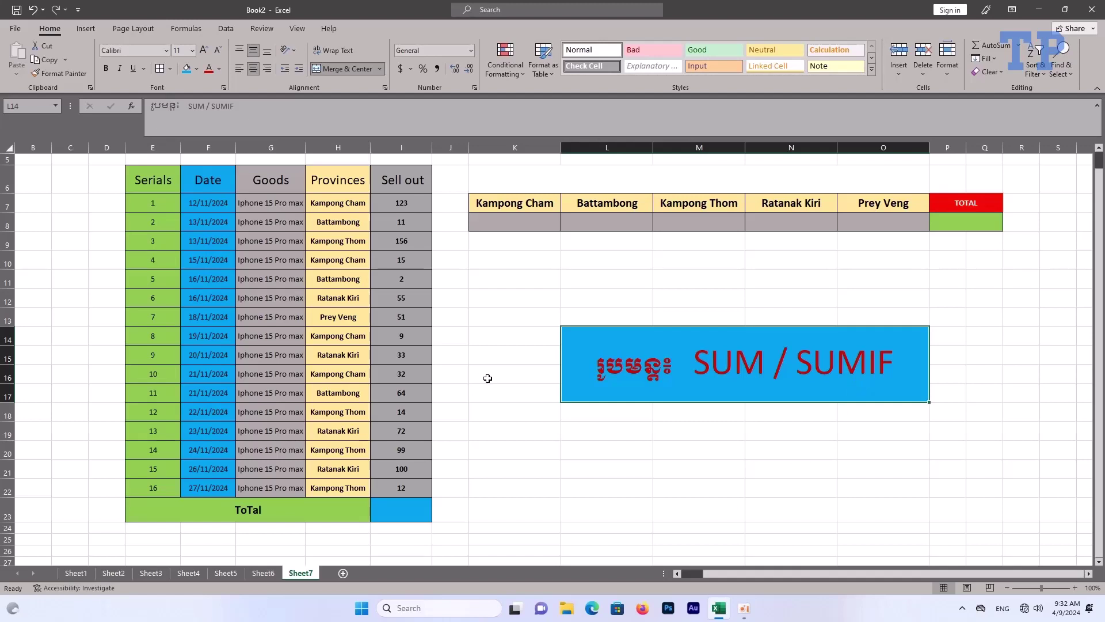
Enter =SUM(I7:I22) in I23 so the Sell out column totals 848
left_click(399, 515)
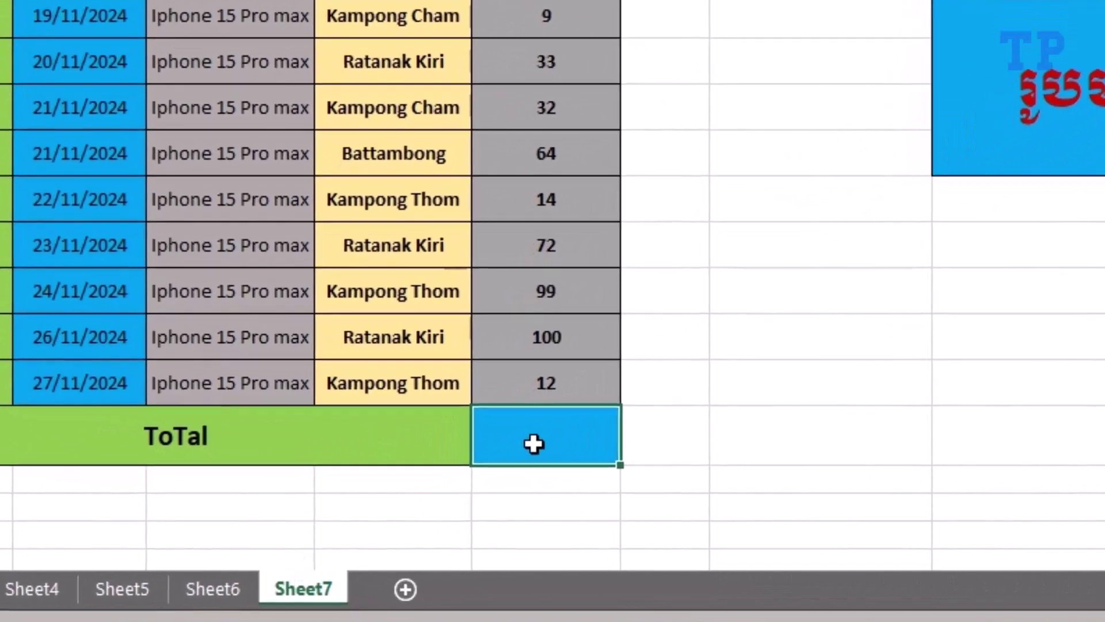
type("=SU")
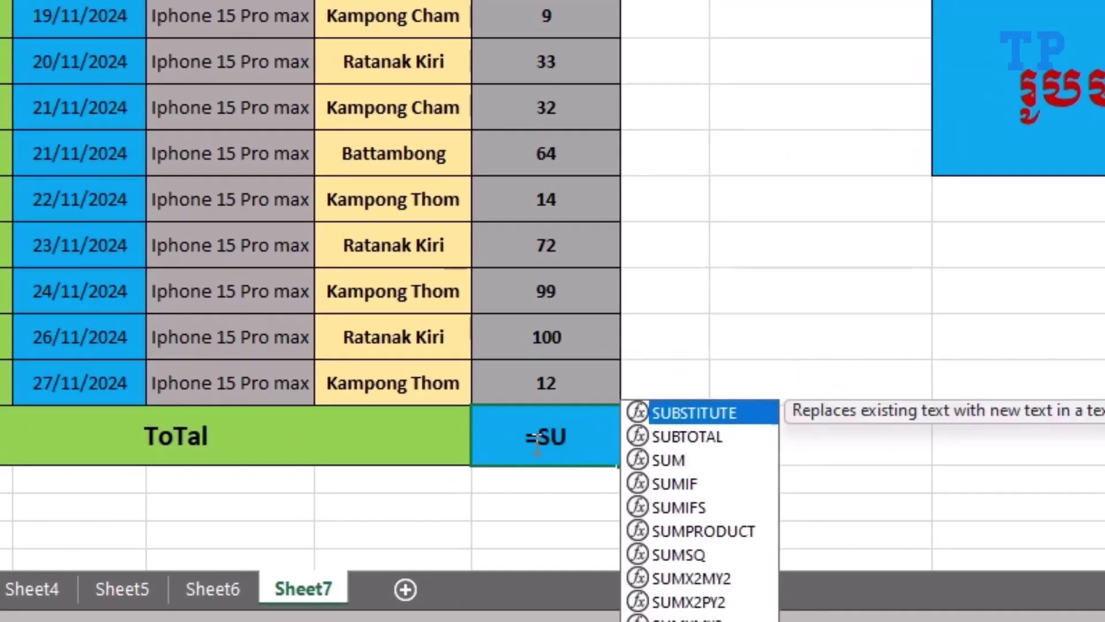
type("M(")
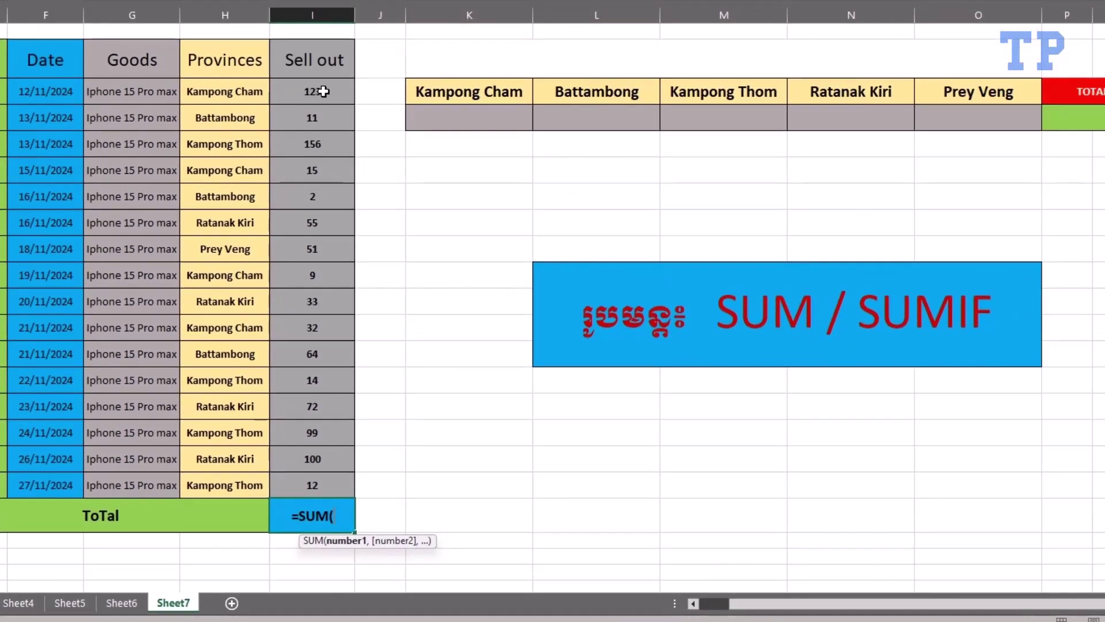
left_click_drag(320, 90, 322, 484)
key("Return")
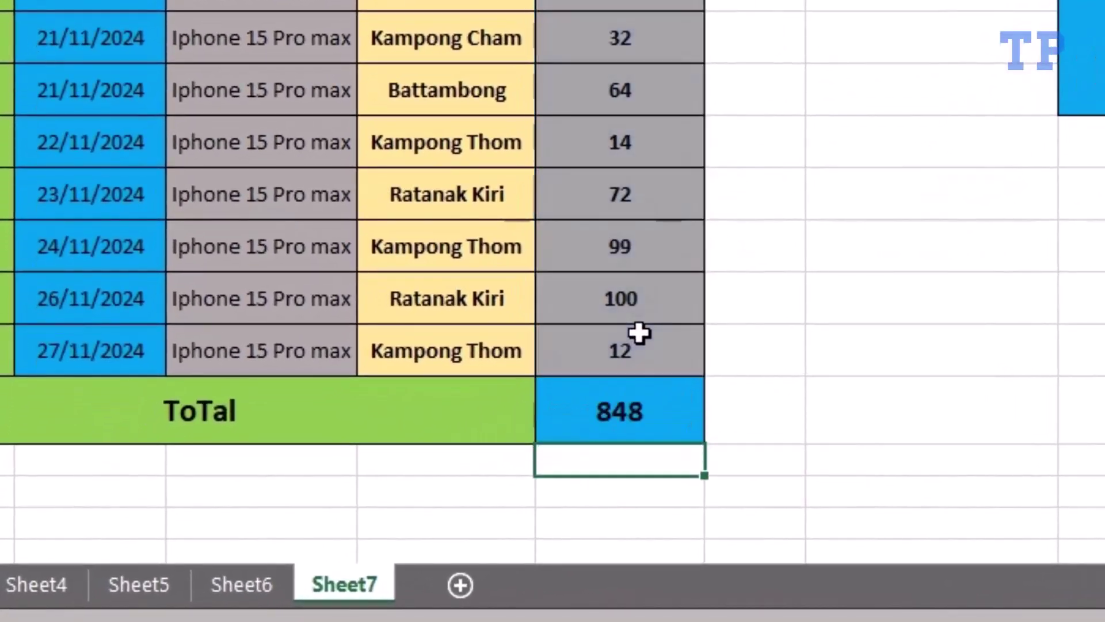
left_click(671, 402)
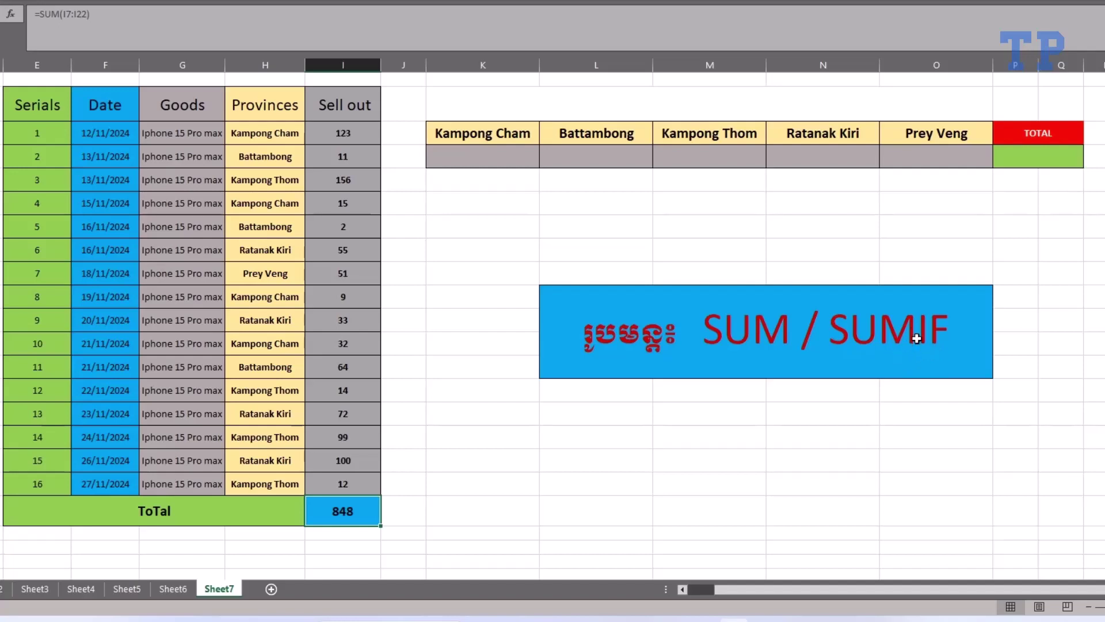
left_click(443, 153)
mouse_move(447, 111)
left_mouse_down()
mouse_move(446, 158)
mouse_move(1098, 183)
mouse_move(1088, 198)
left_mouse_up()
left_click(488, 141)
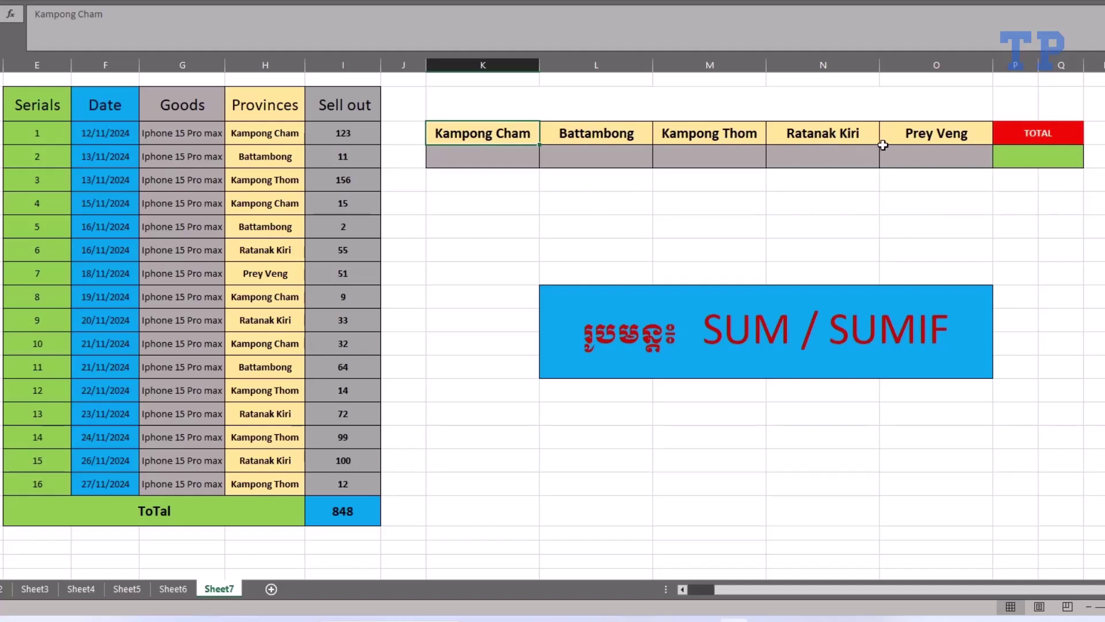
left_click(265, 112)
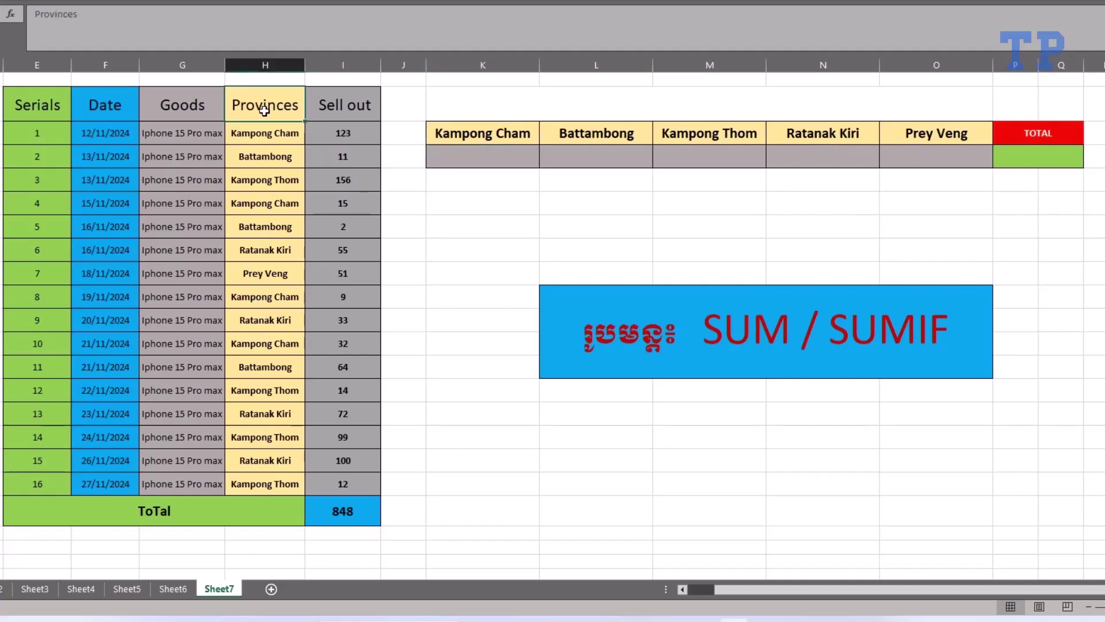
left_click(261, 134)
left_click_drag(262, 134, 265, 481)
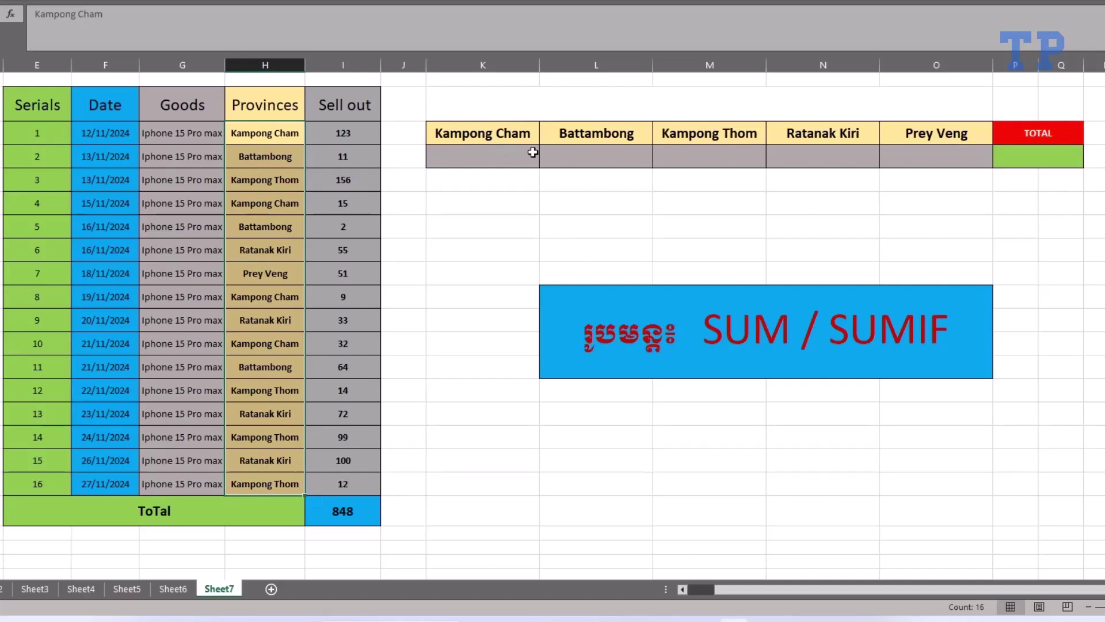
left_click(508, 136)
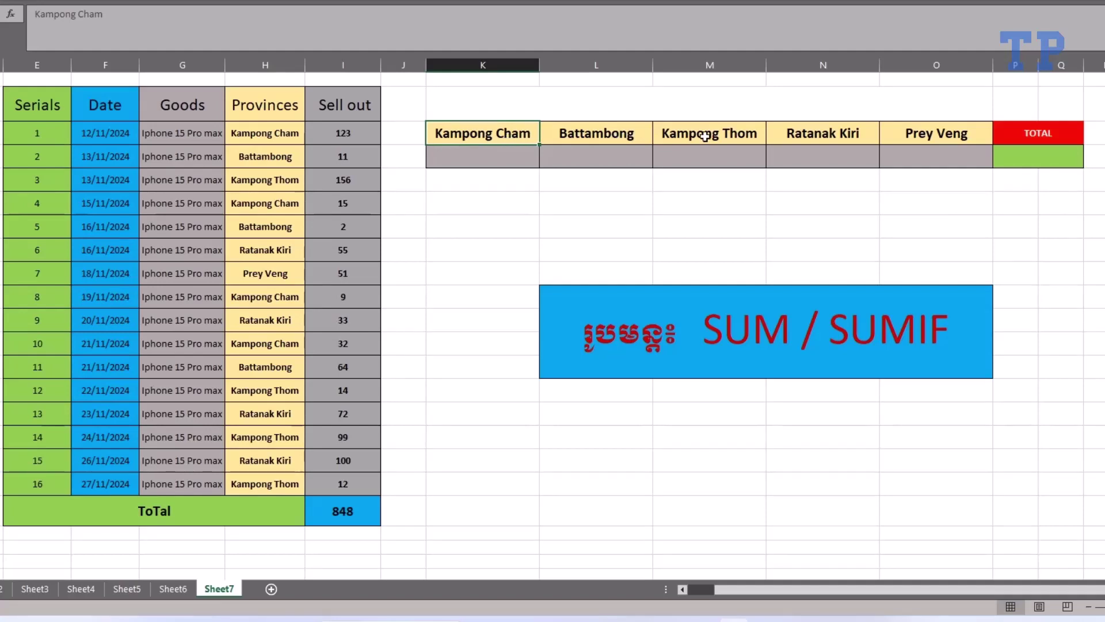
left_click_drag(265, 133, 263, 480)
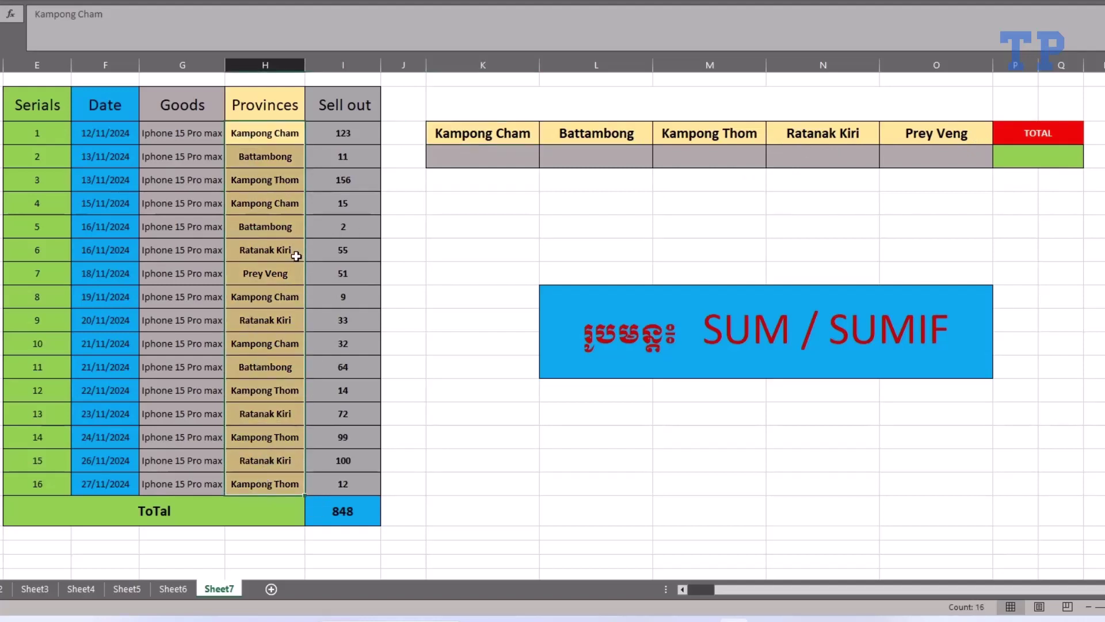
left_click(274, 138)
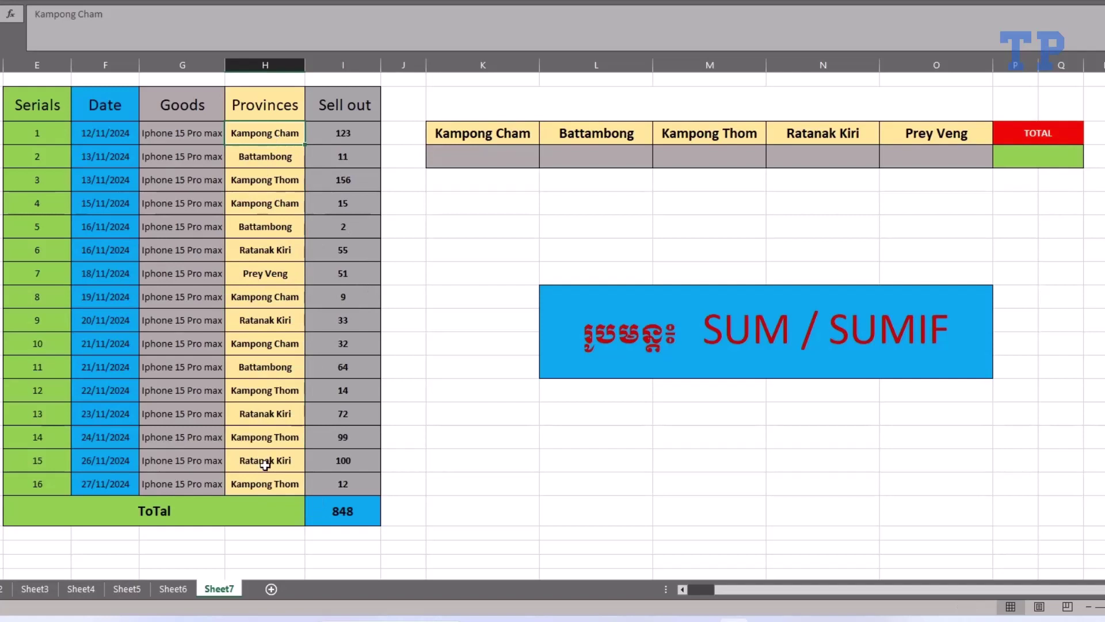
left_click(279, 158)
left_click(278, 175)
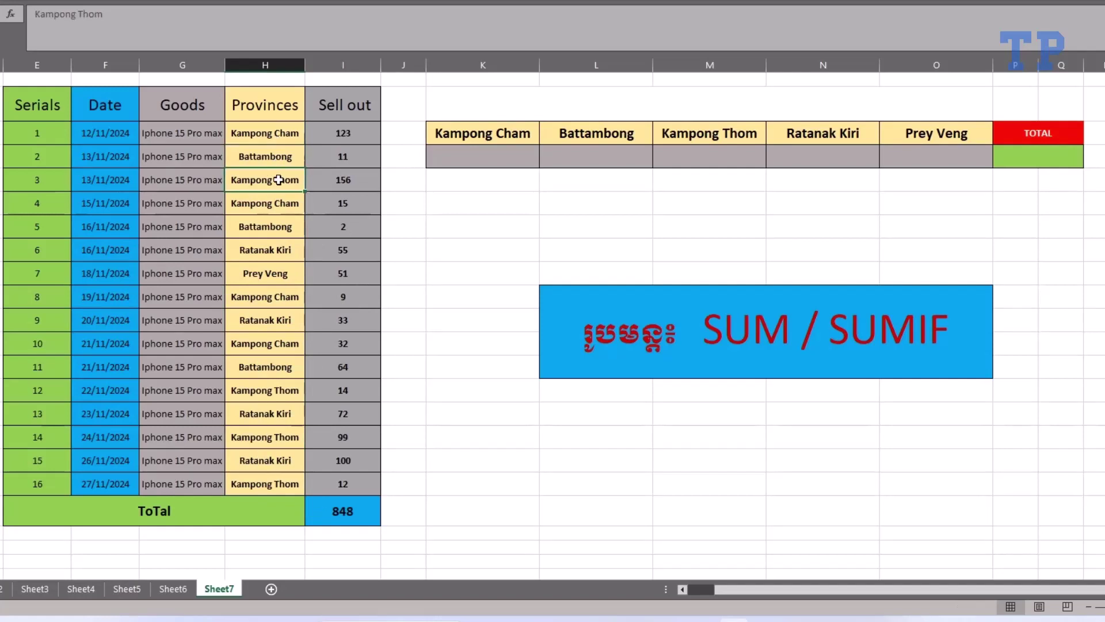
left_click(271, 143)
left_click(41, 111)
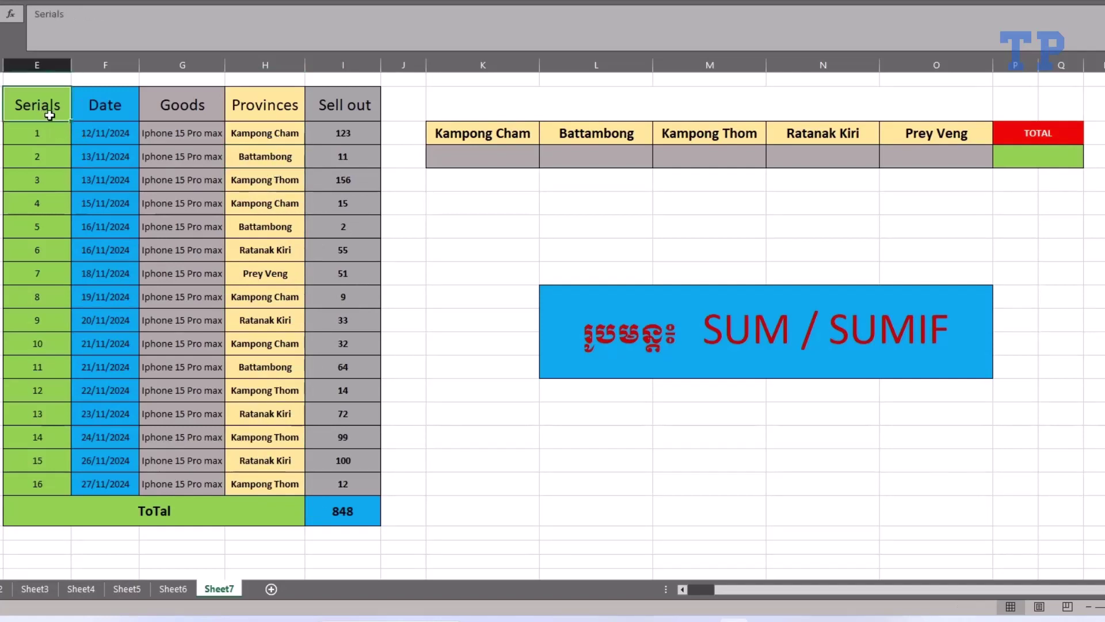
left_click(83, 134)
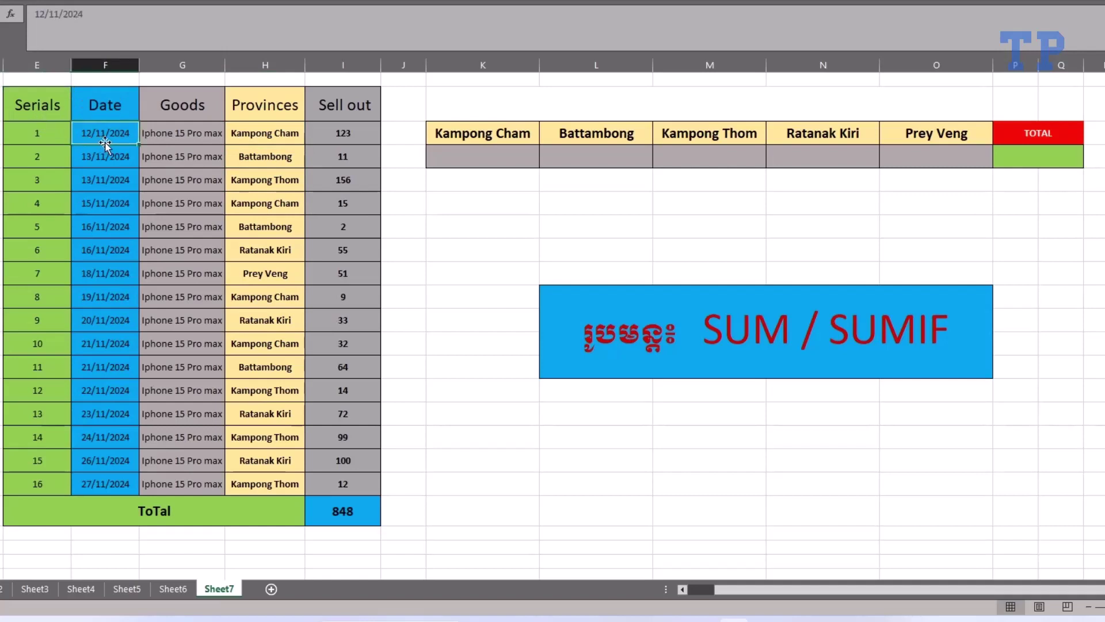
left_click(188, 138)
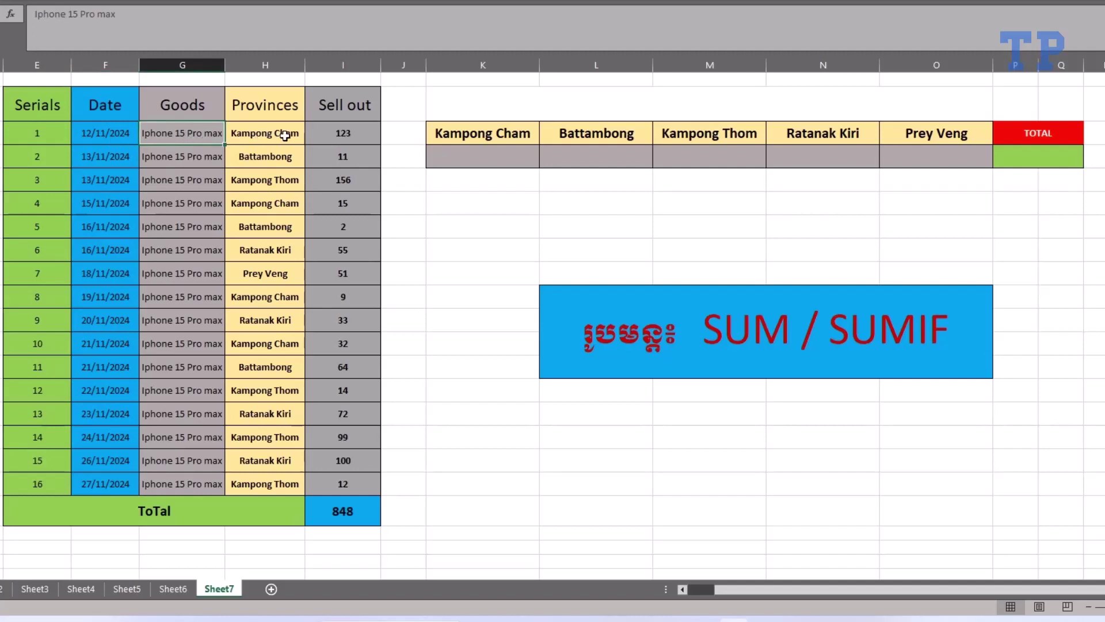
left_click(327, 137)
left_click(260, 139)
left_click(322, 138)
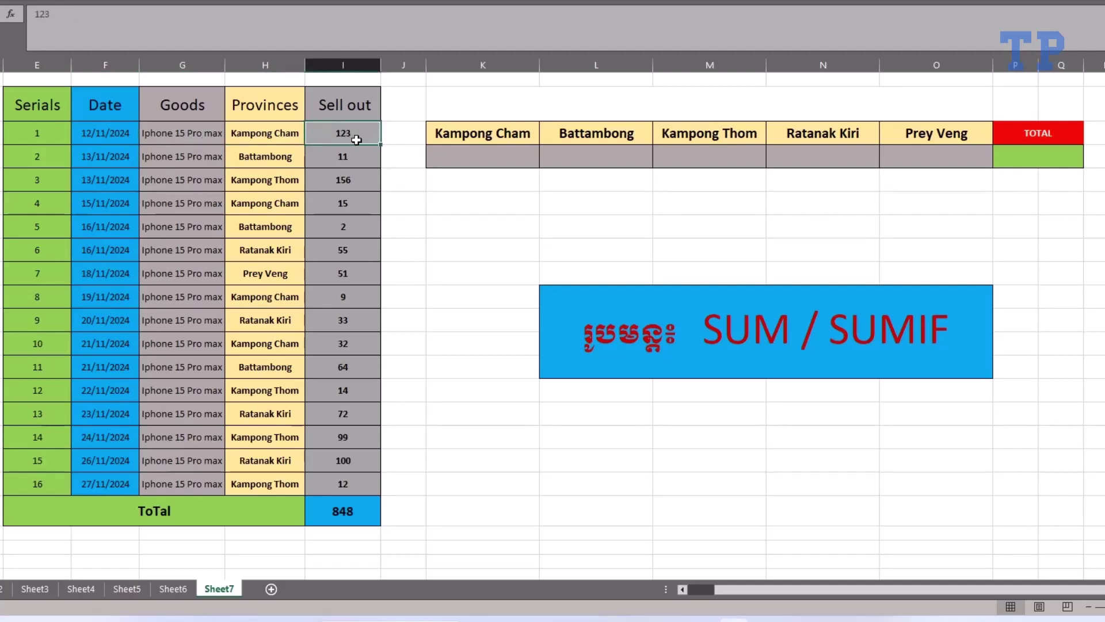
left_click(100, 157)
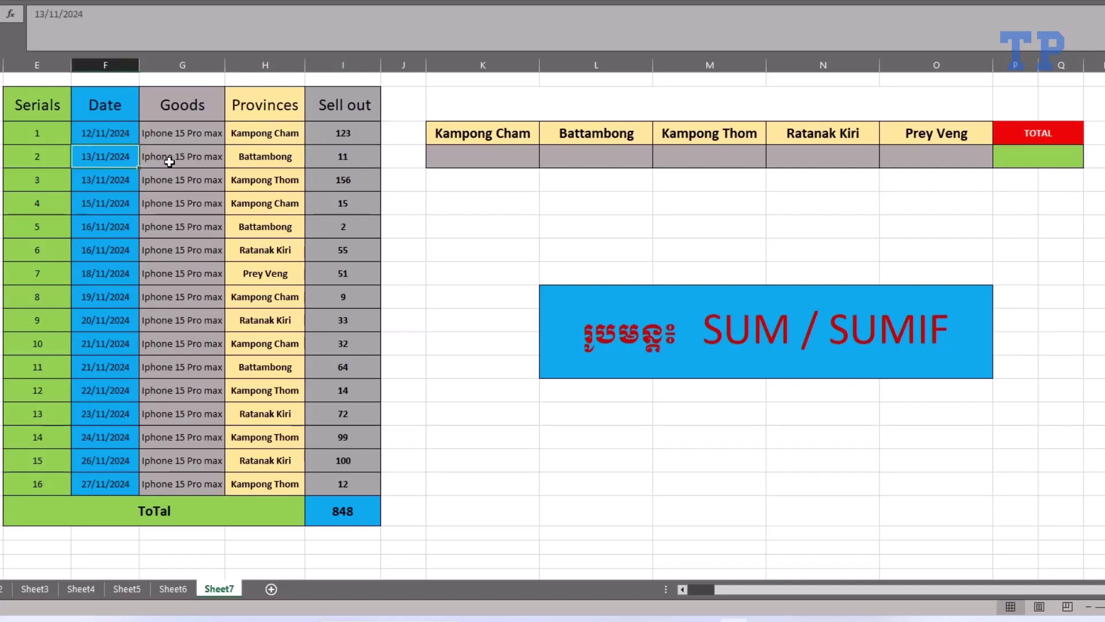
left_click(251, 155)
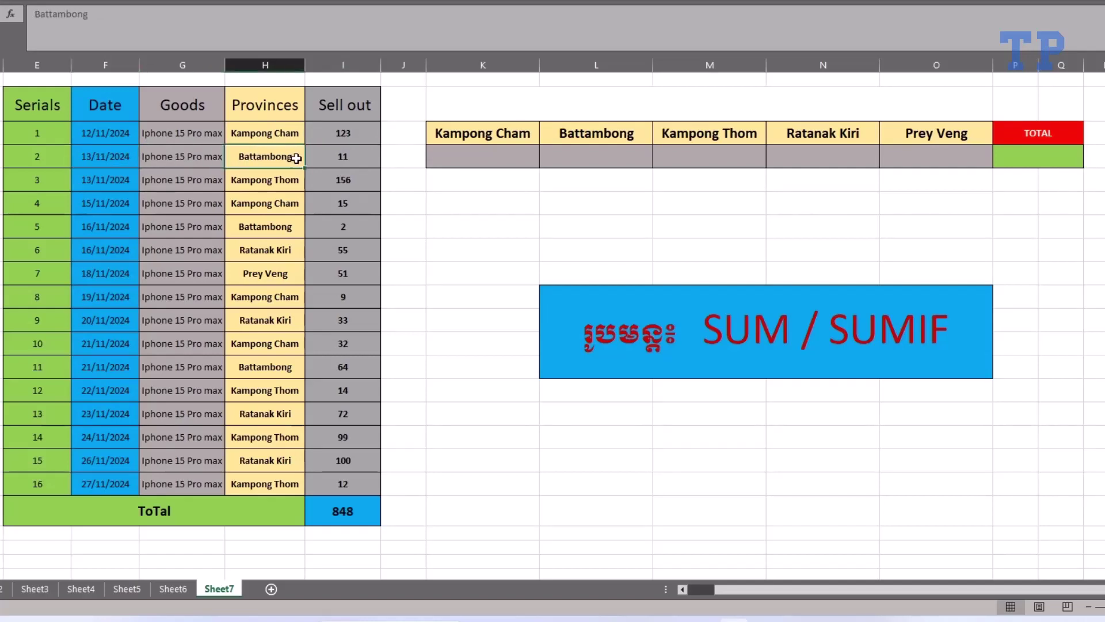
left_click(342, 157)
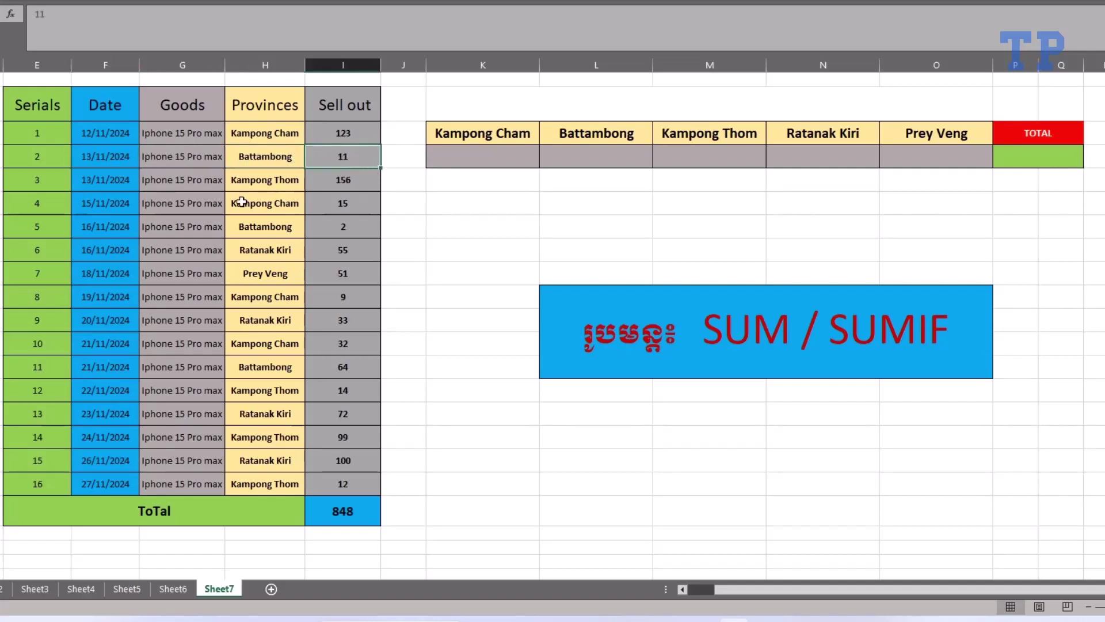
left_click(106, 180)
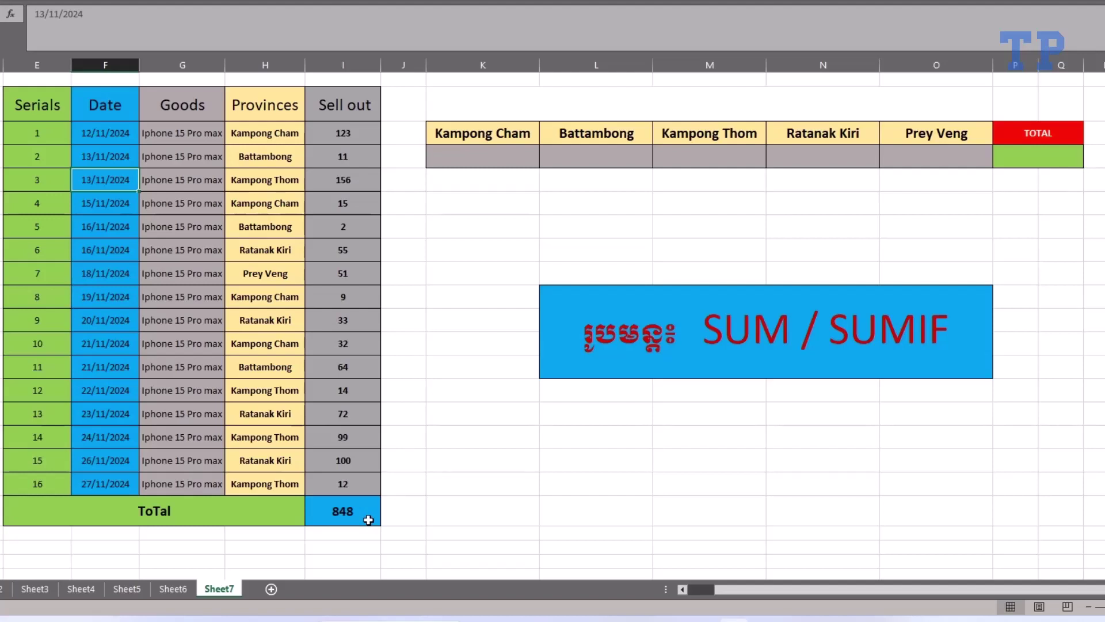
left_click(473, 160)
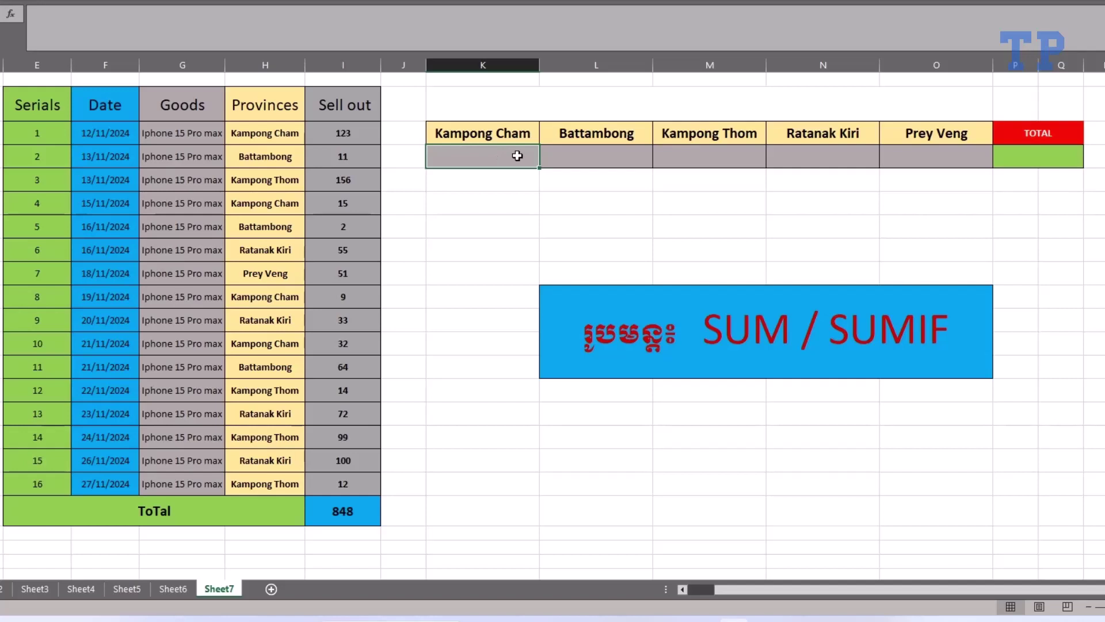
left_click(630, 157)
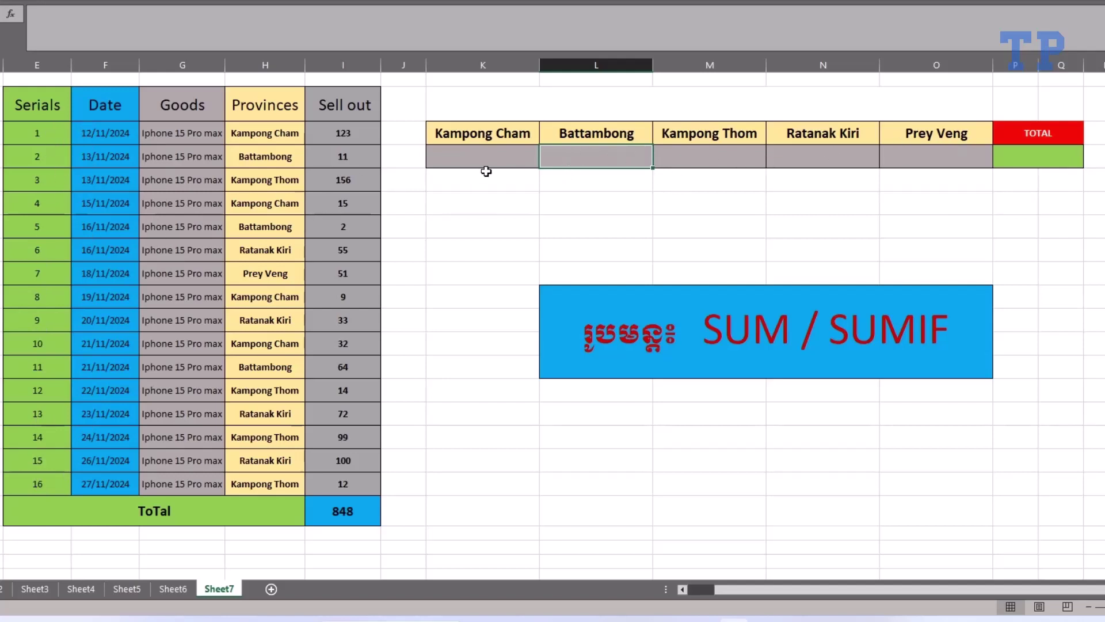
left_click(469, 160)
left_click(607, 158)
left_click(718, 155)
left_click(816, 156)
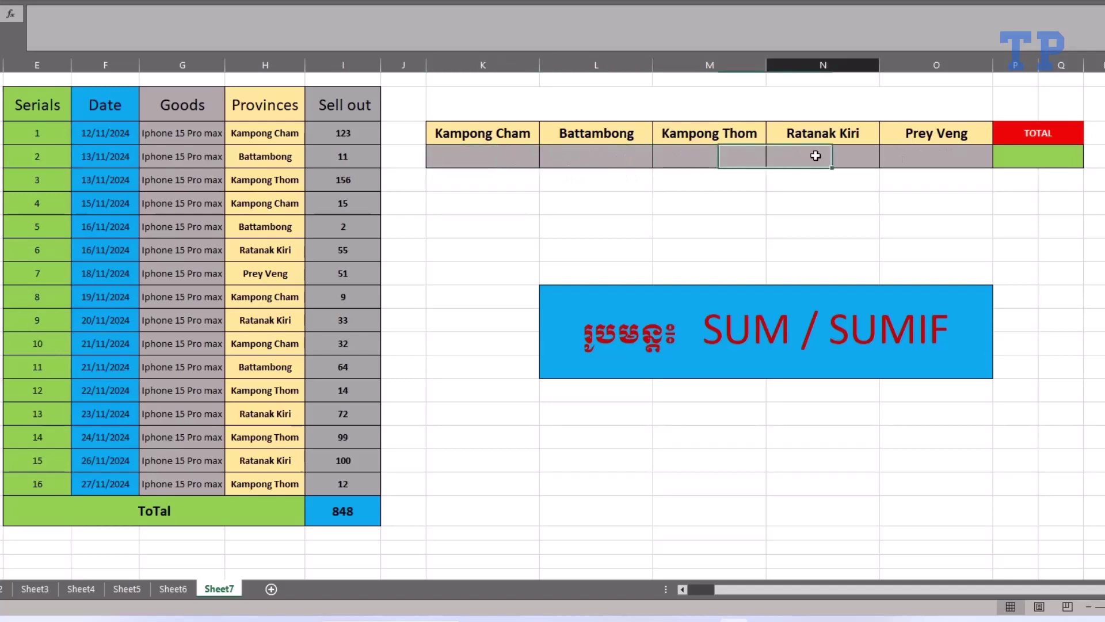
left_click(923, 155)
left_click(478, 154)
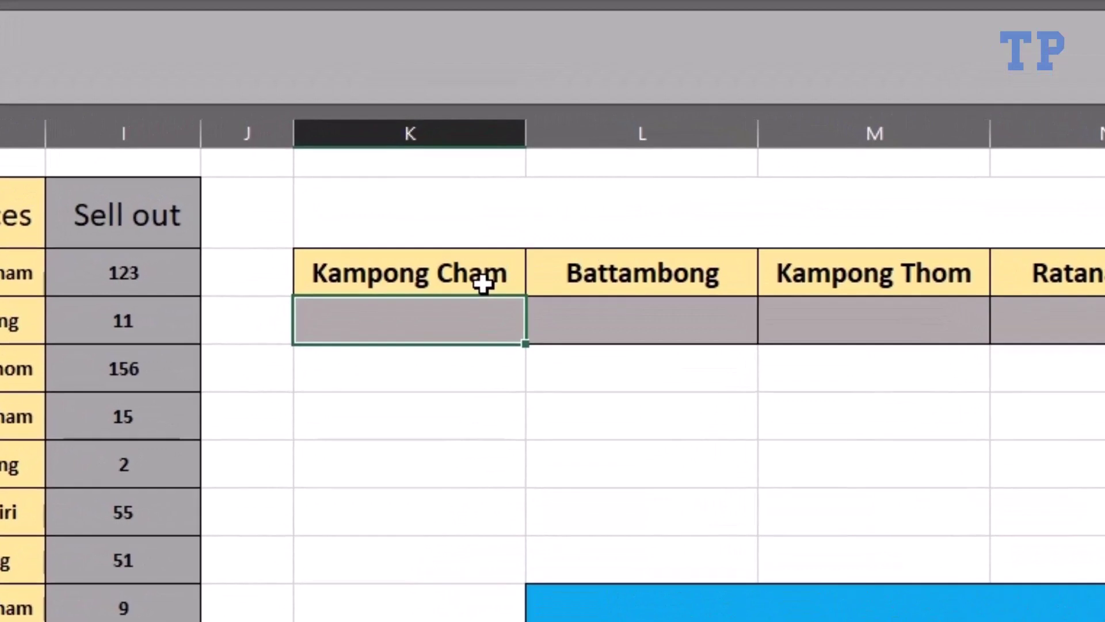
Enter =SUMIF(H7:H22,K7,I7:I22) in K8 to give the Kampong Cham total of 179
type("=")
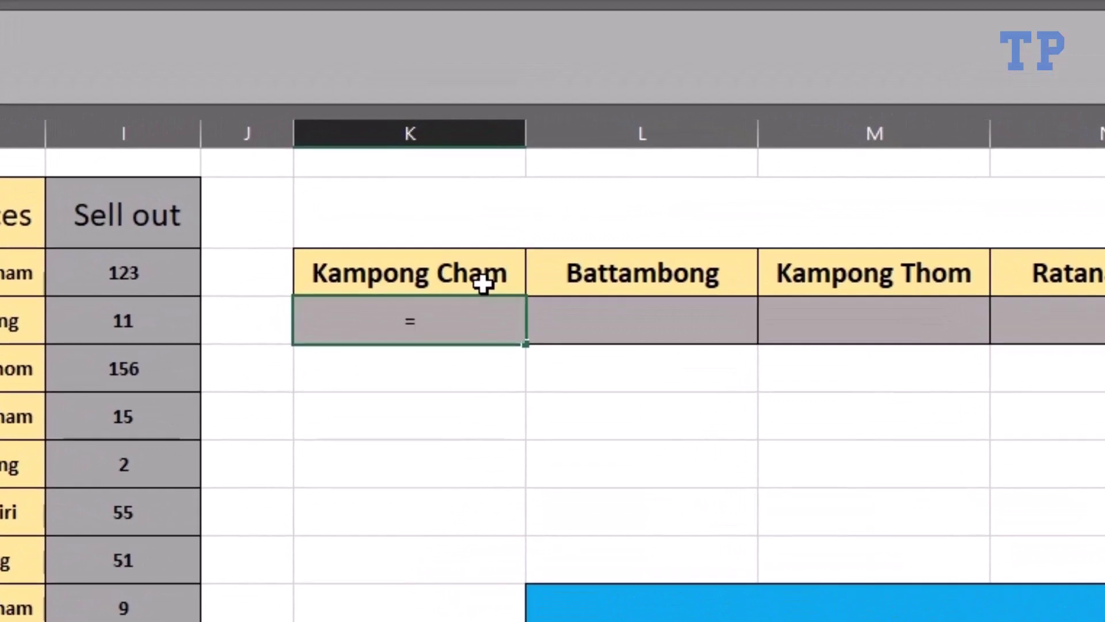
type("SU")
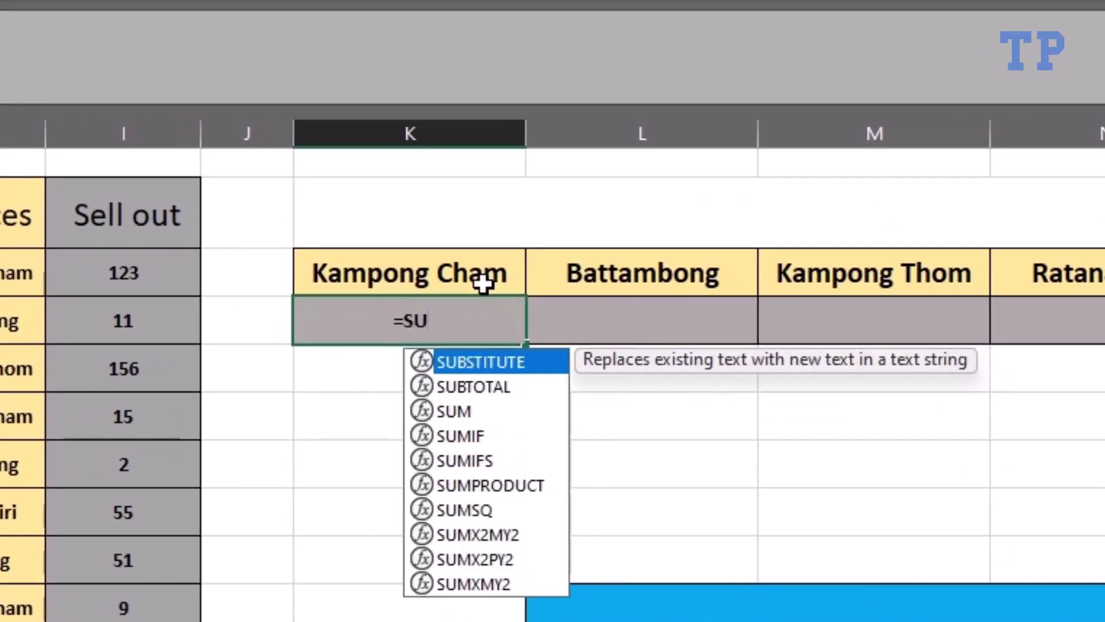
type("MI")
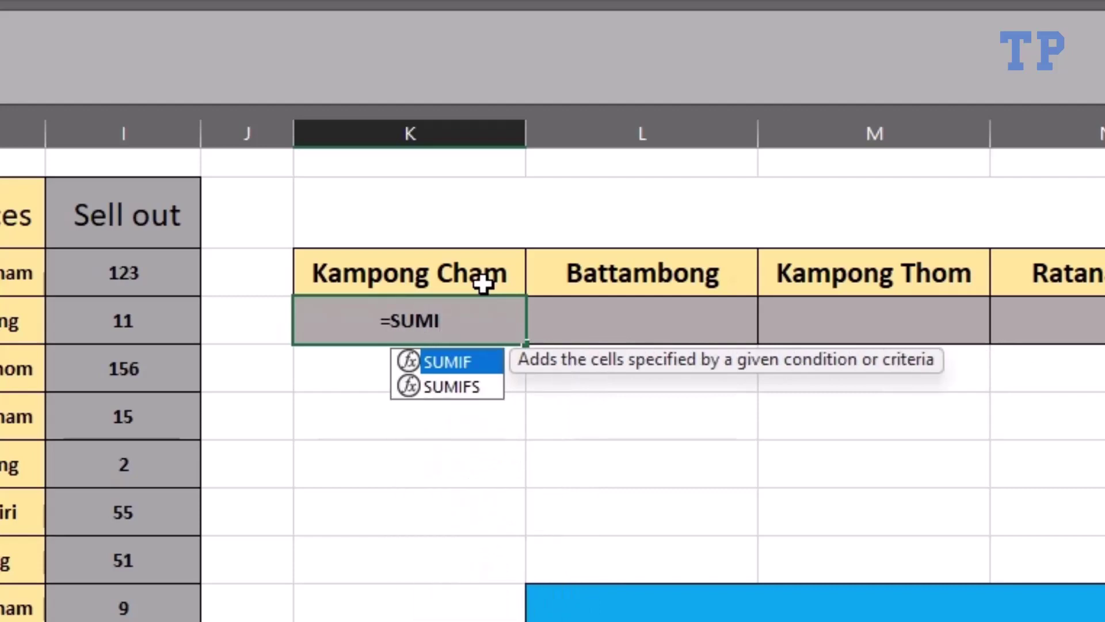
type("F(")
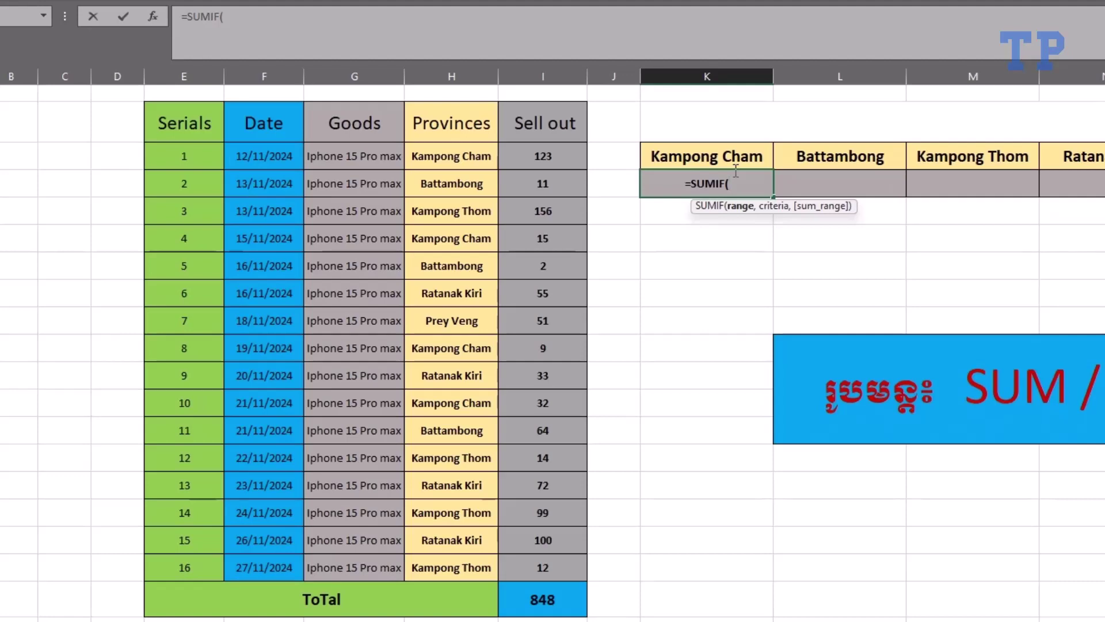
left_click_drag(455, 156, 458, 564)
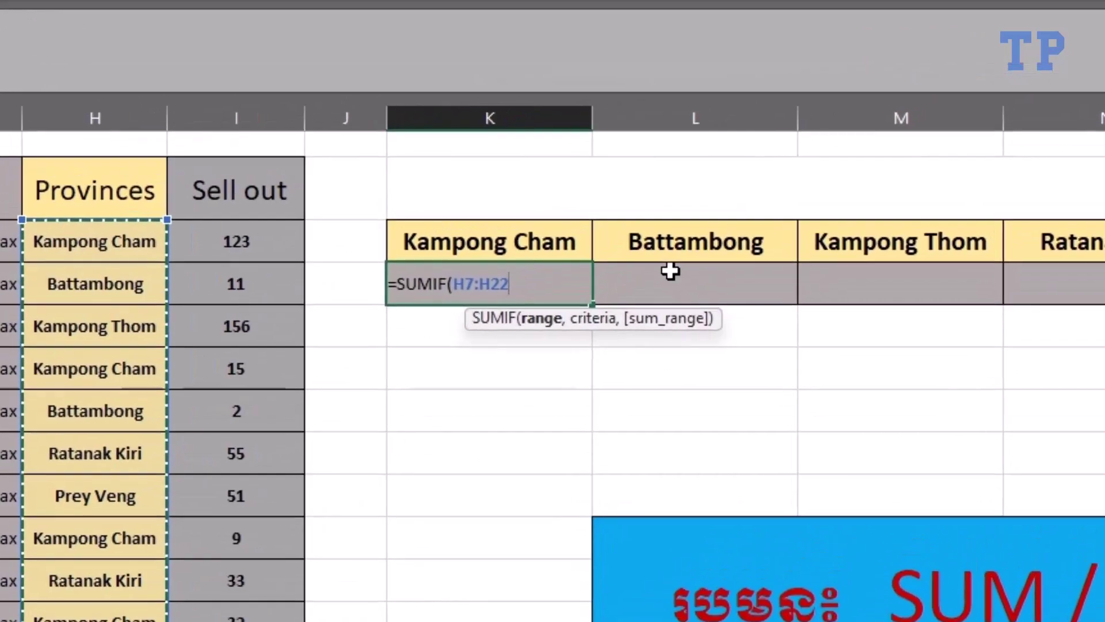
type(",")
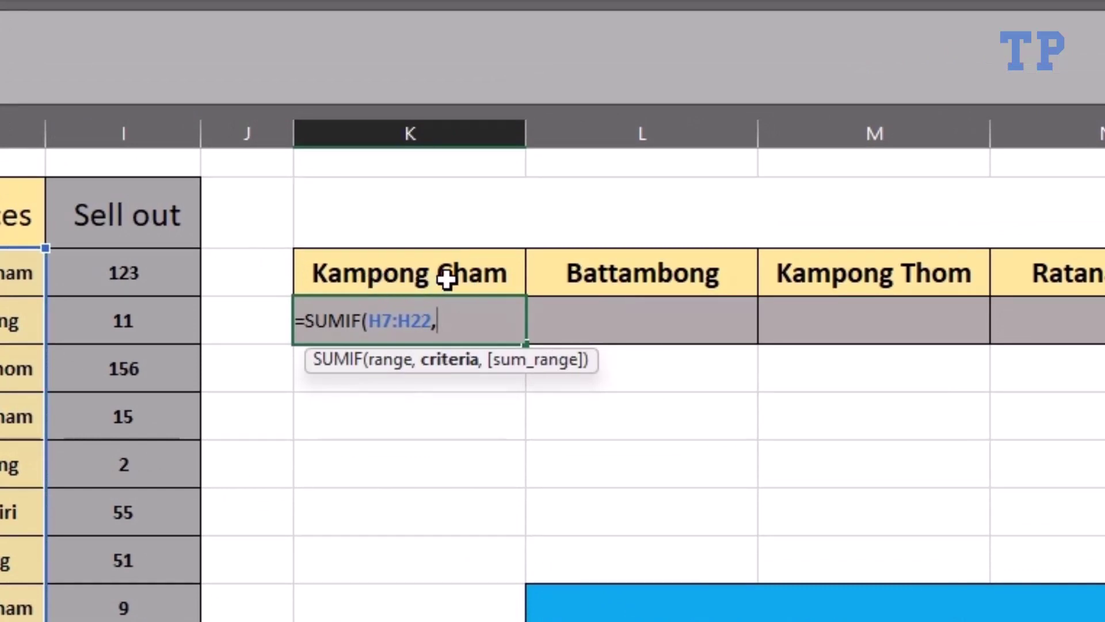
left_click(446, 278)
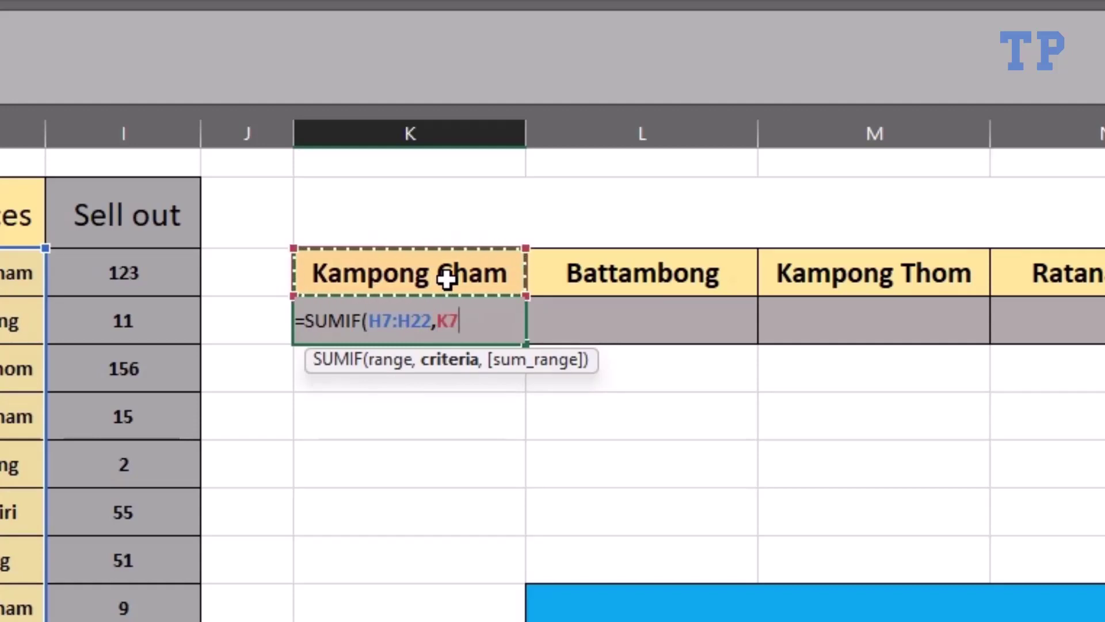
type(",")
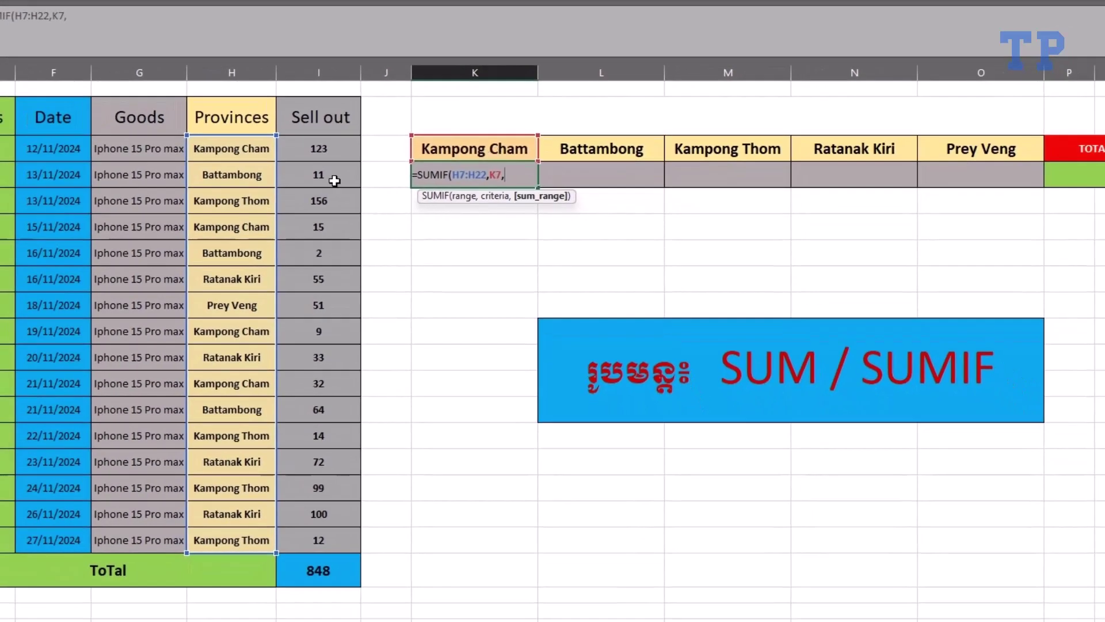
left_click_drag(319, 148, 315, 533)
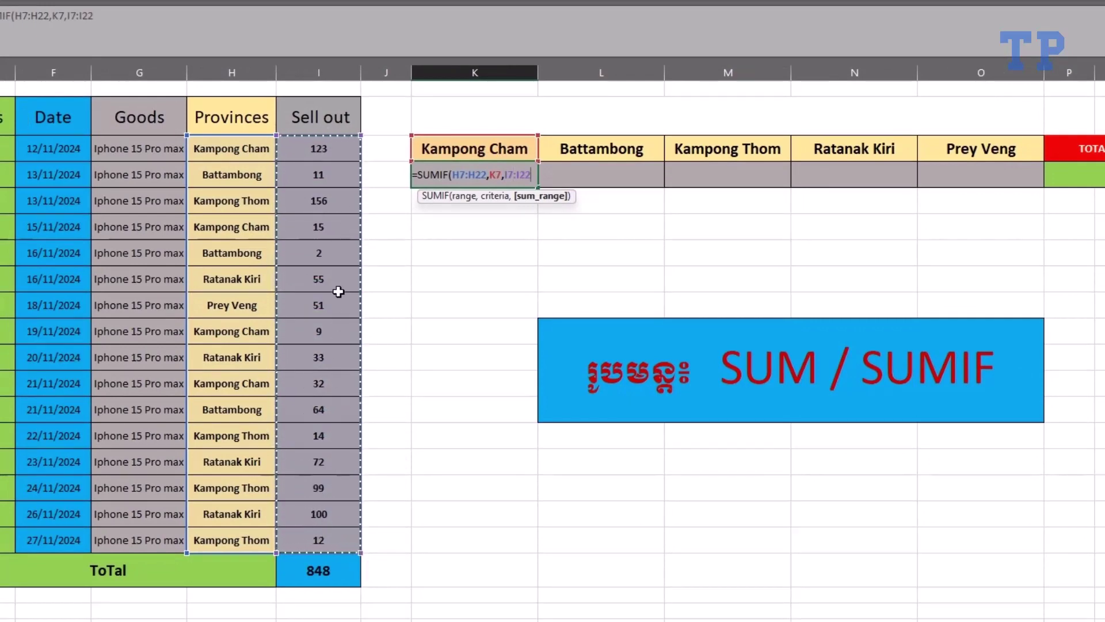
key("Return")
left_click(480, 174)
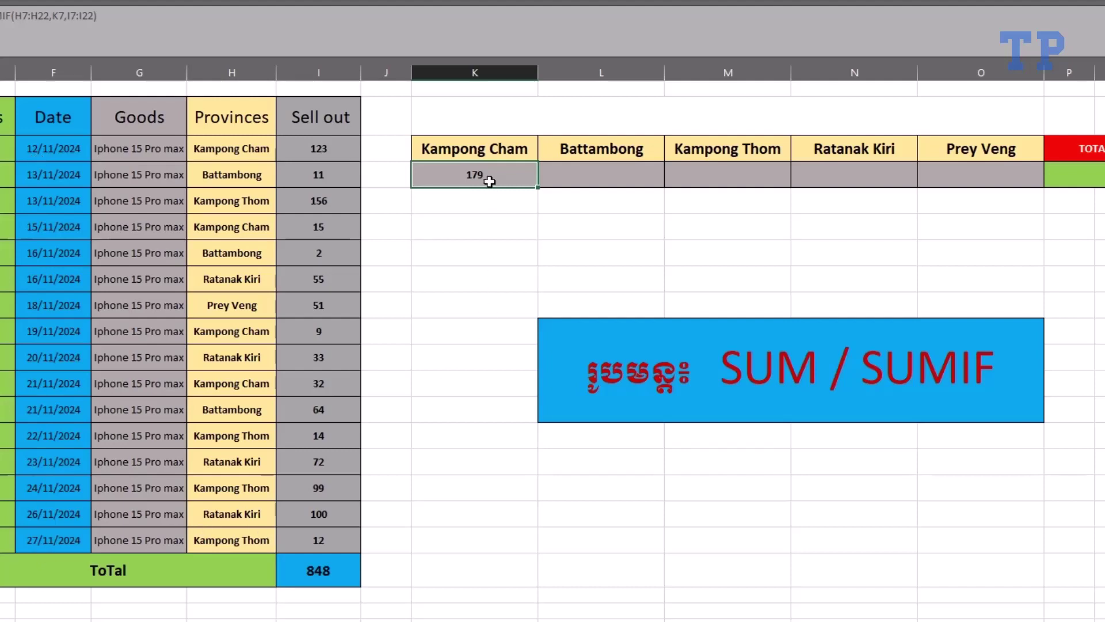
Enter =SUMIF(H7:H22,L7,I7:I22) in L8 to give the Battambong total of 77
left_click(605, 179)
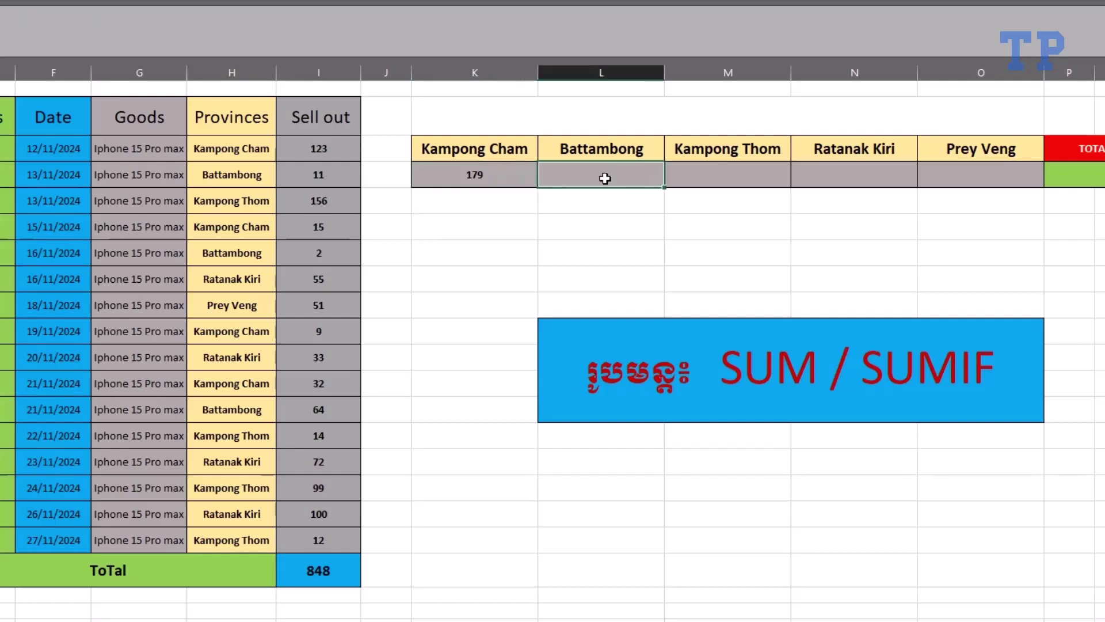
double_click(605, 178)
type("=")
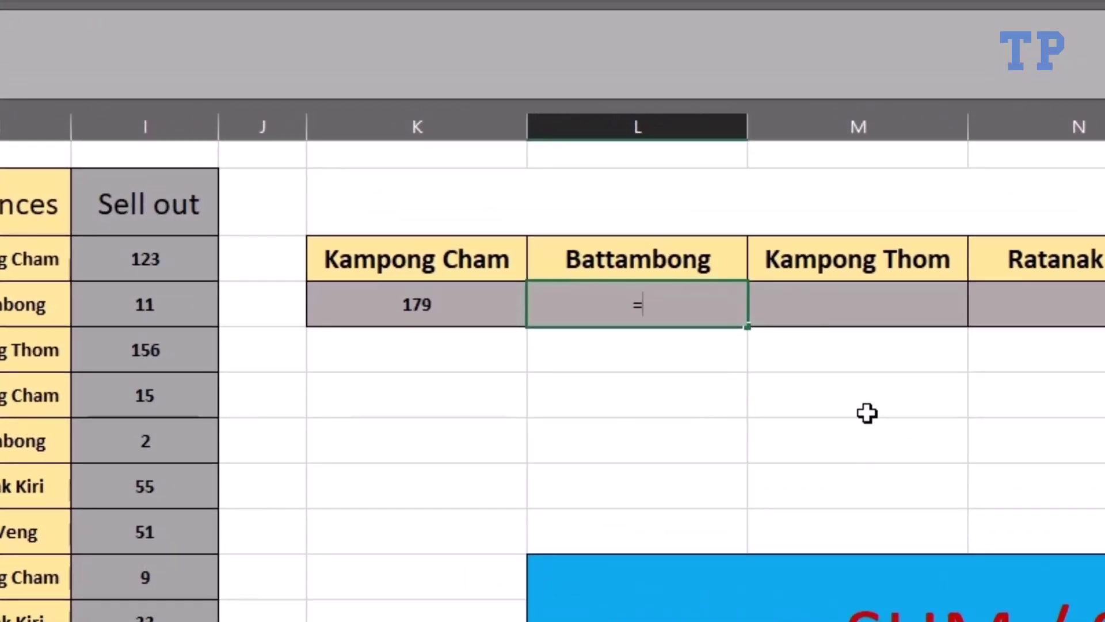
type("SUMIF")
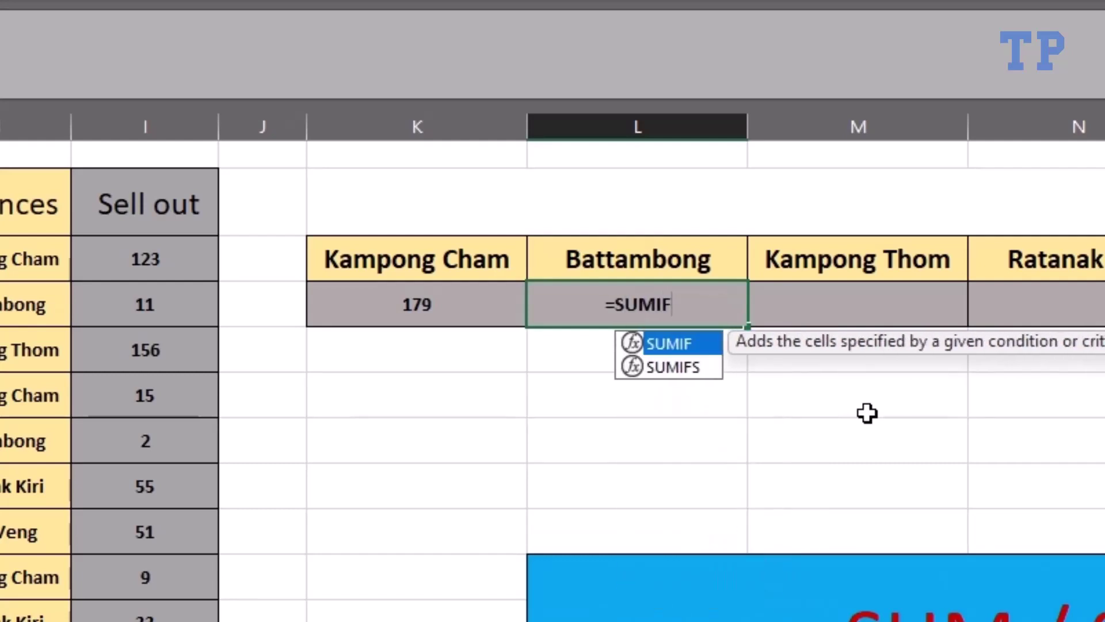
type("(")
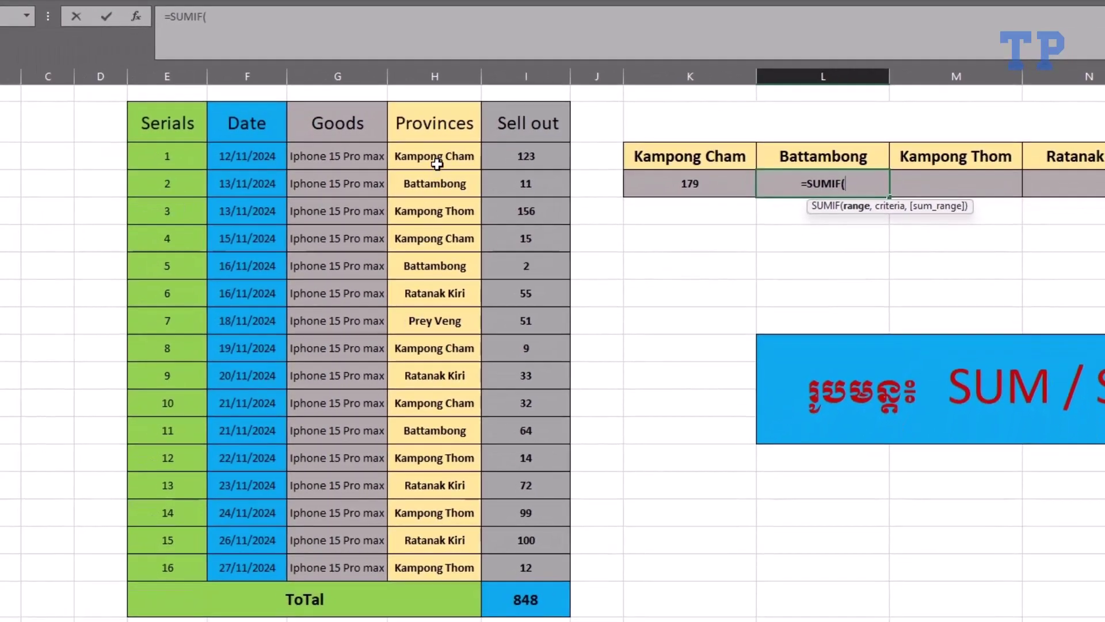
left_click_drag(438, 165, 435, 557)
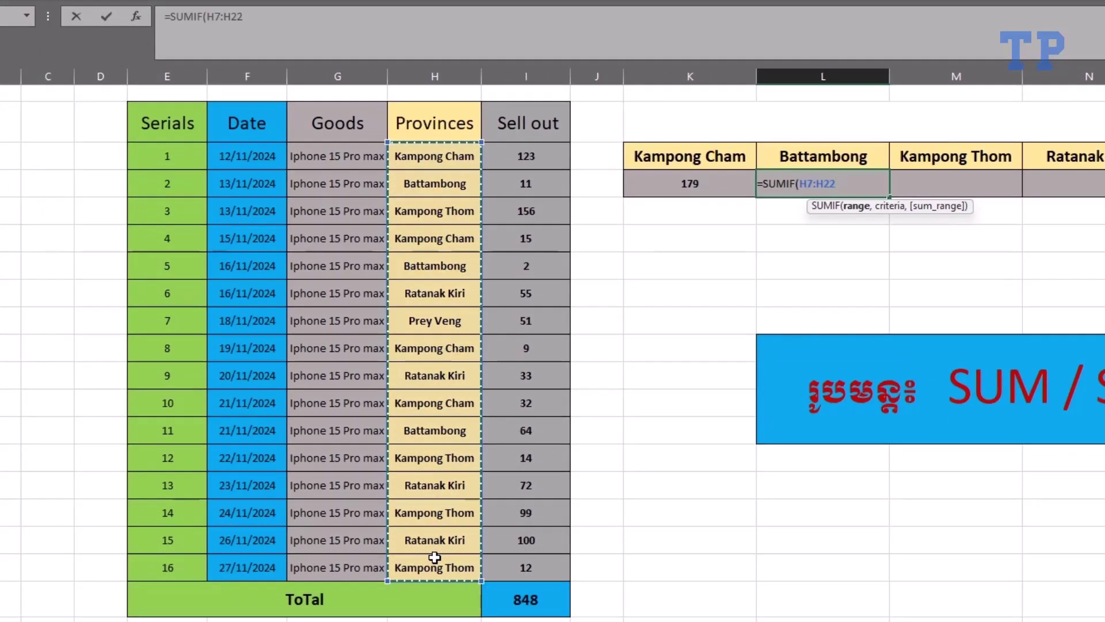
type(",")
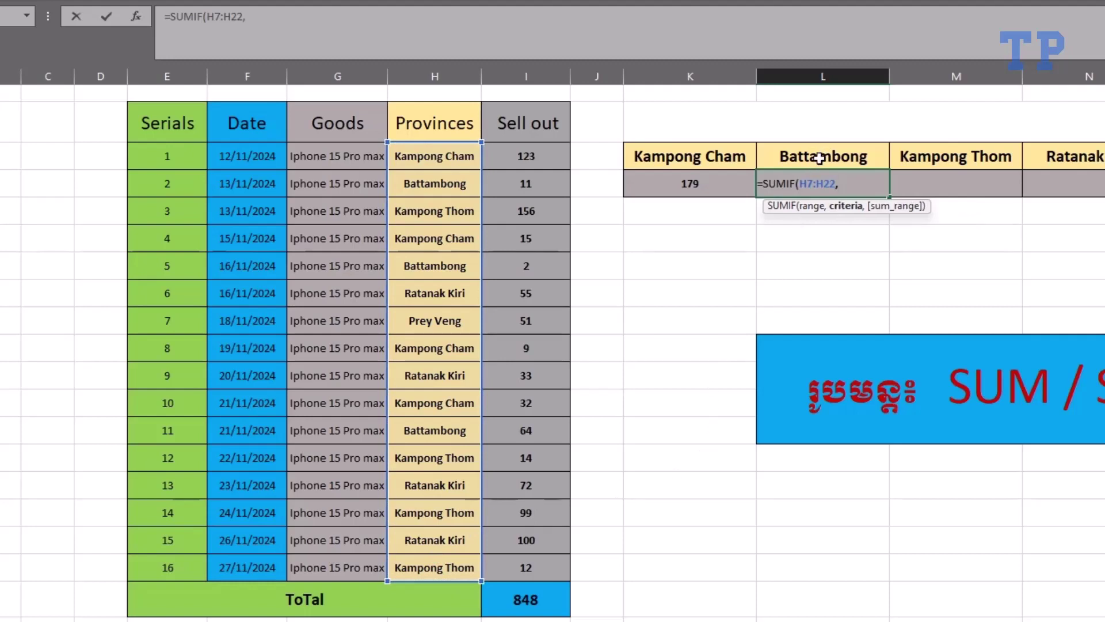
left_click(818, 159)
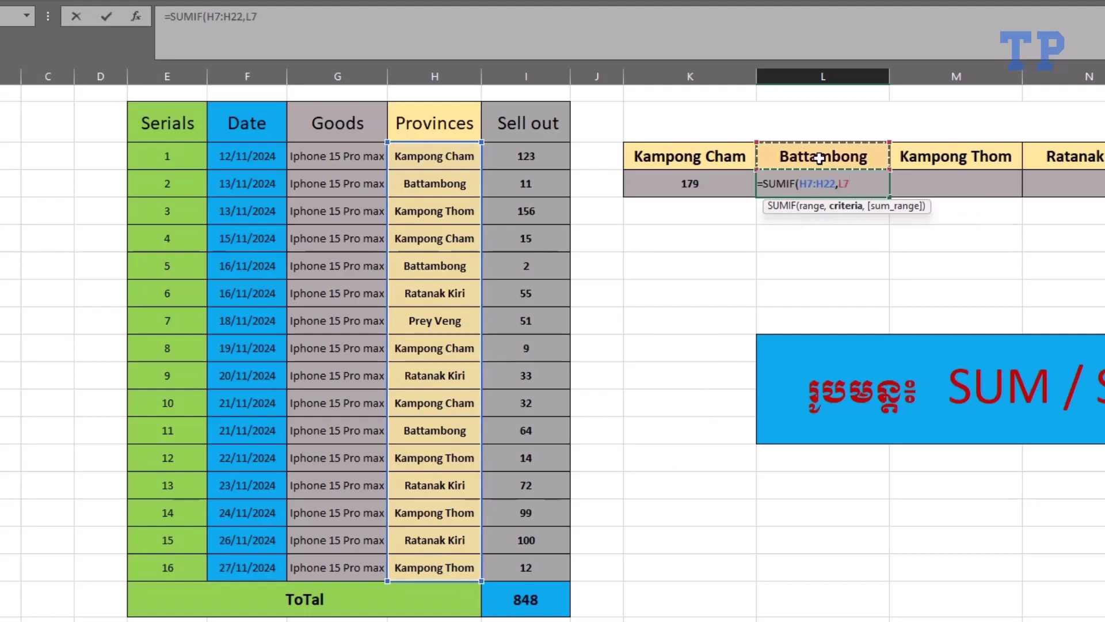
type(",")
left_click_drag(534, 154, 534, 564)
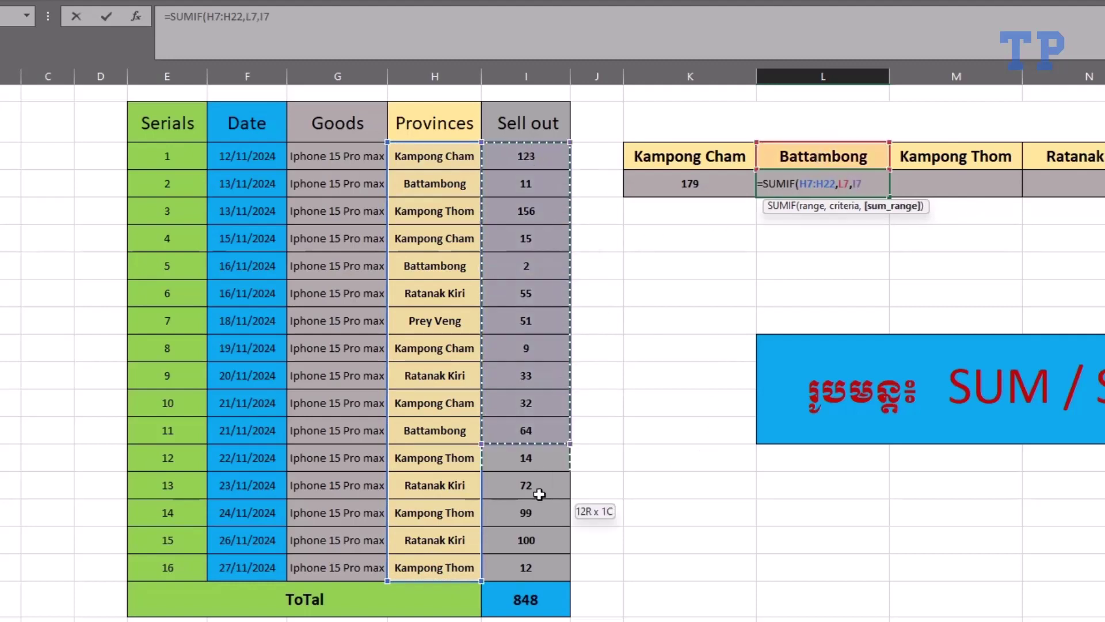
key("Return")
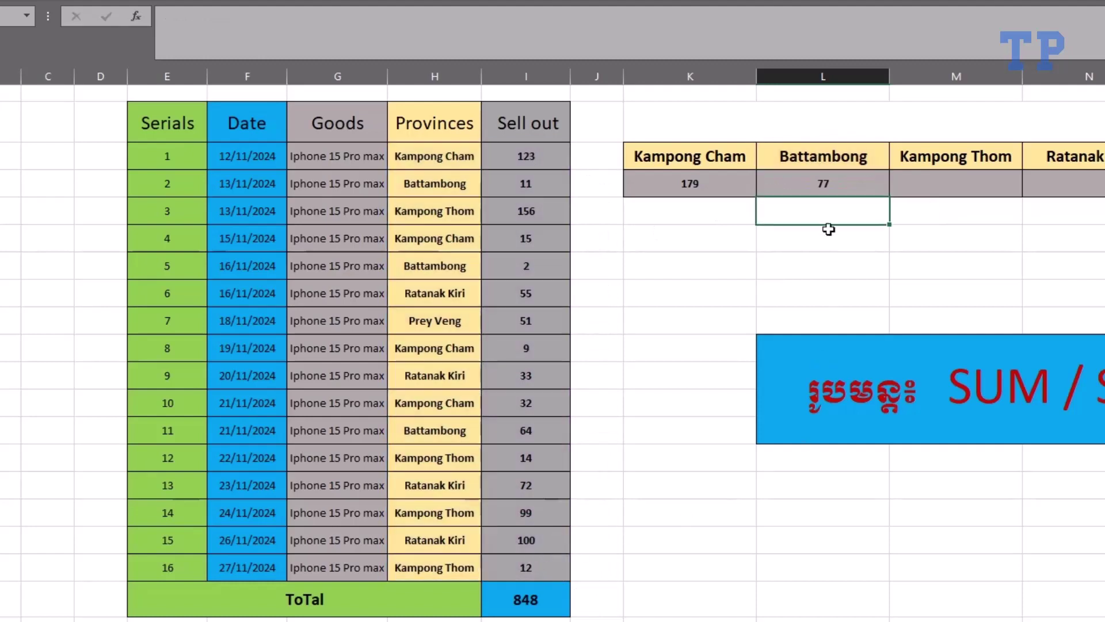
left_click(830, 187)
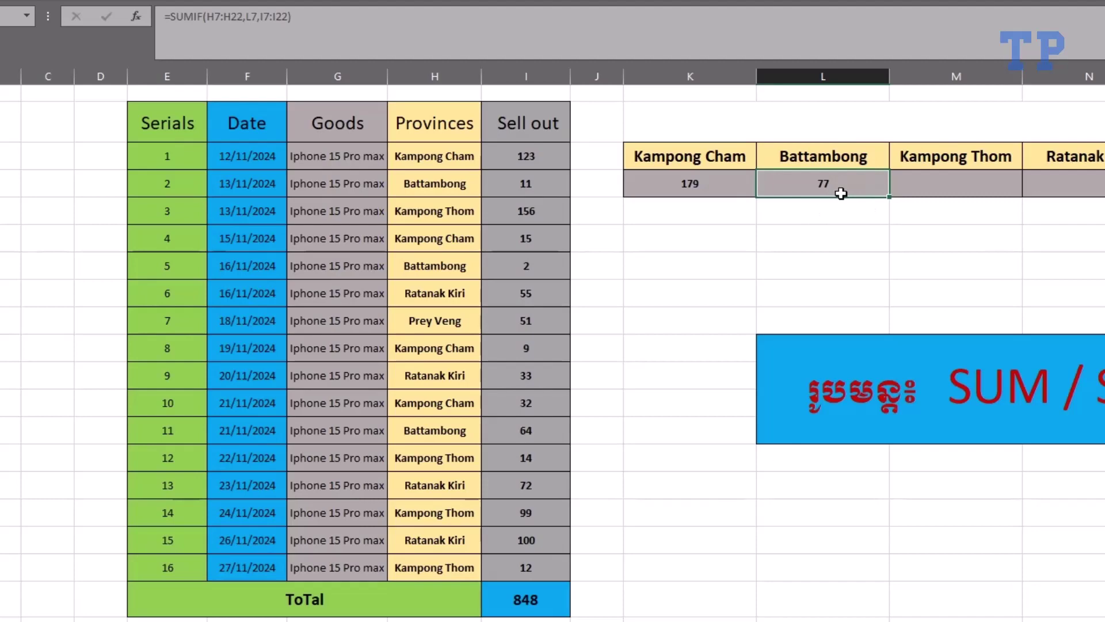
Enter =SUMIF(H7:H22,M7,I7:I22) in M8 to give the Kampong Thom total of 281
left_click(928, 180)
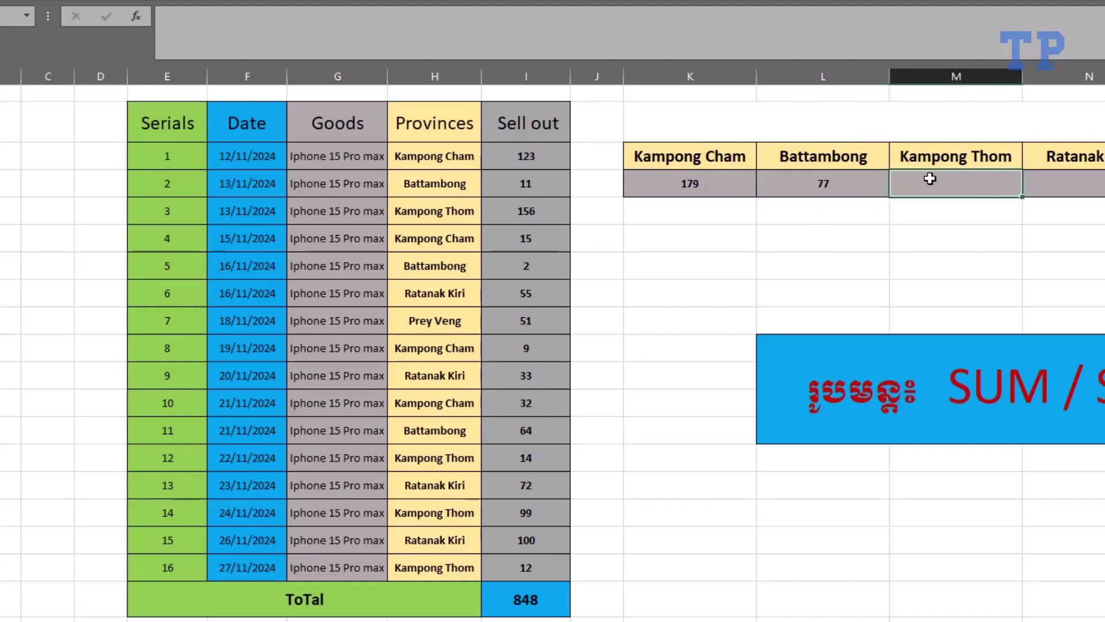
type("=")
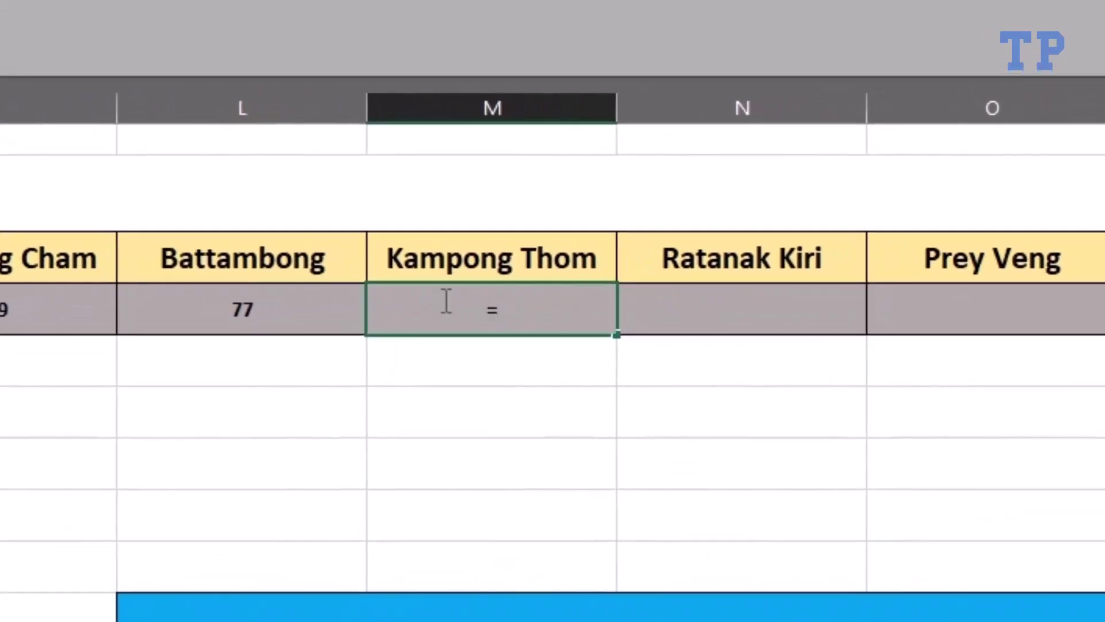
type("SUM")
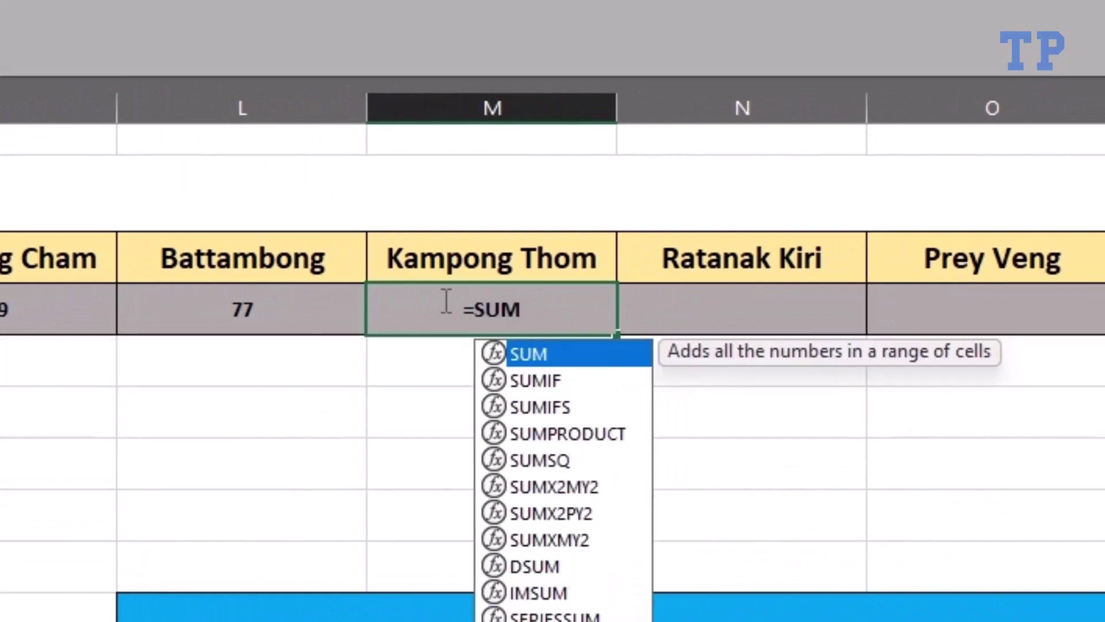
type("IF(")
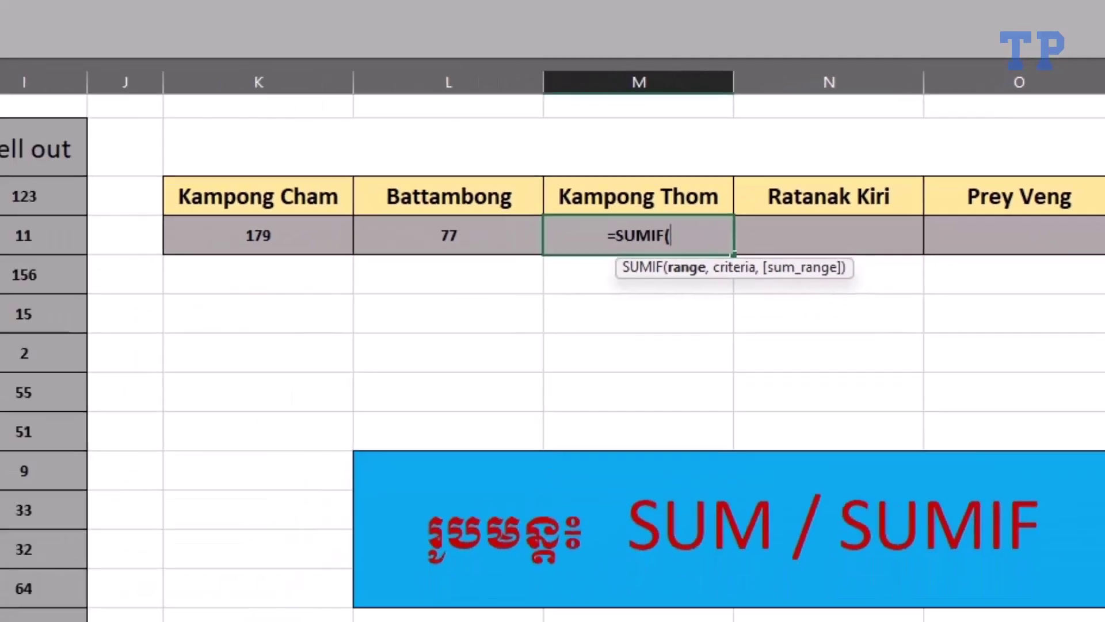
left_click_drag(300, 139, 291, 537)
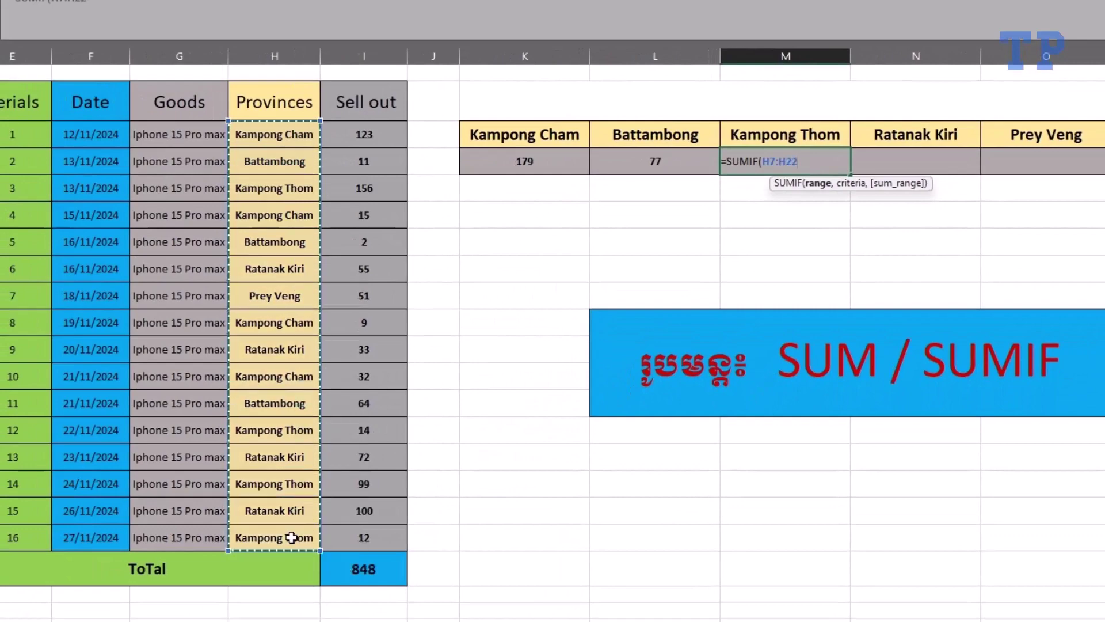
type(",")
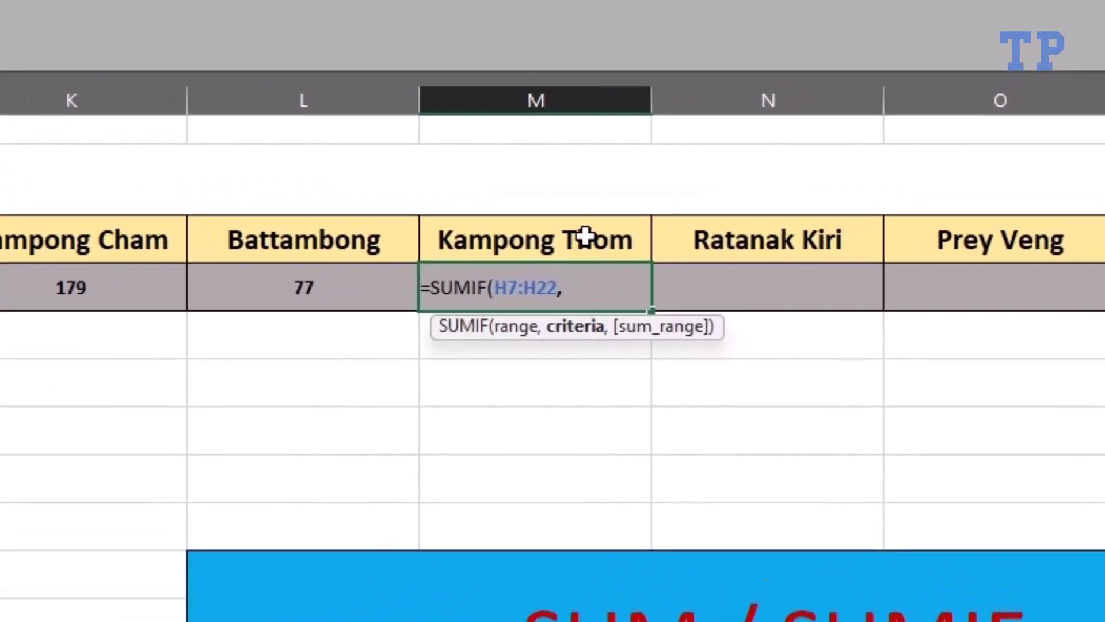
left_click(586, 236)
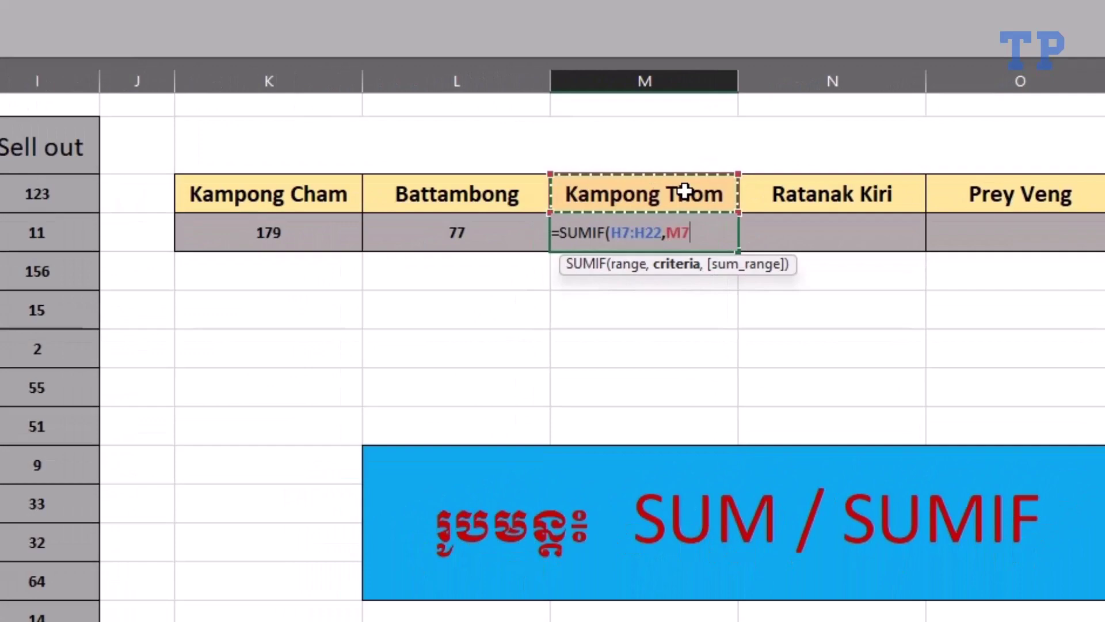
type(",")
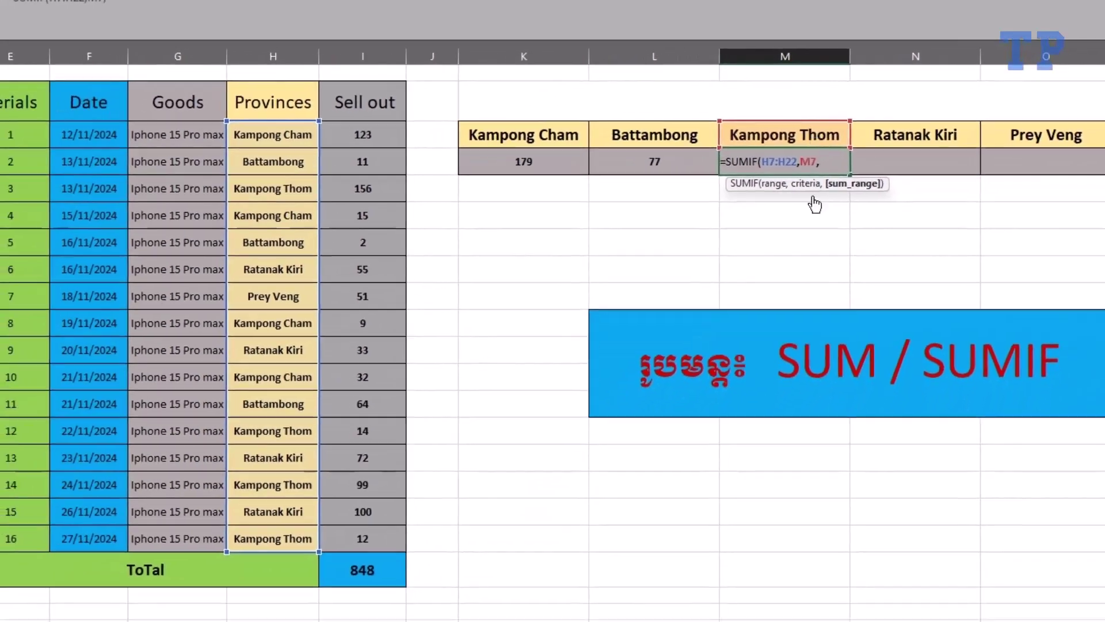
left_click_drag(371, 142, 358, 531)
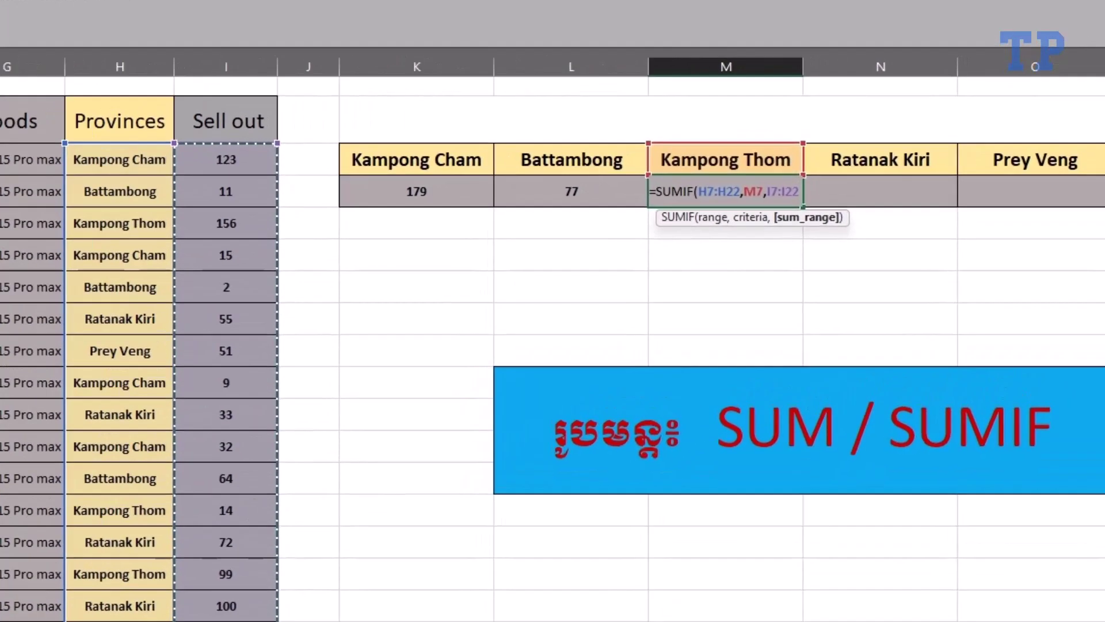
key("Return")
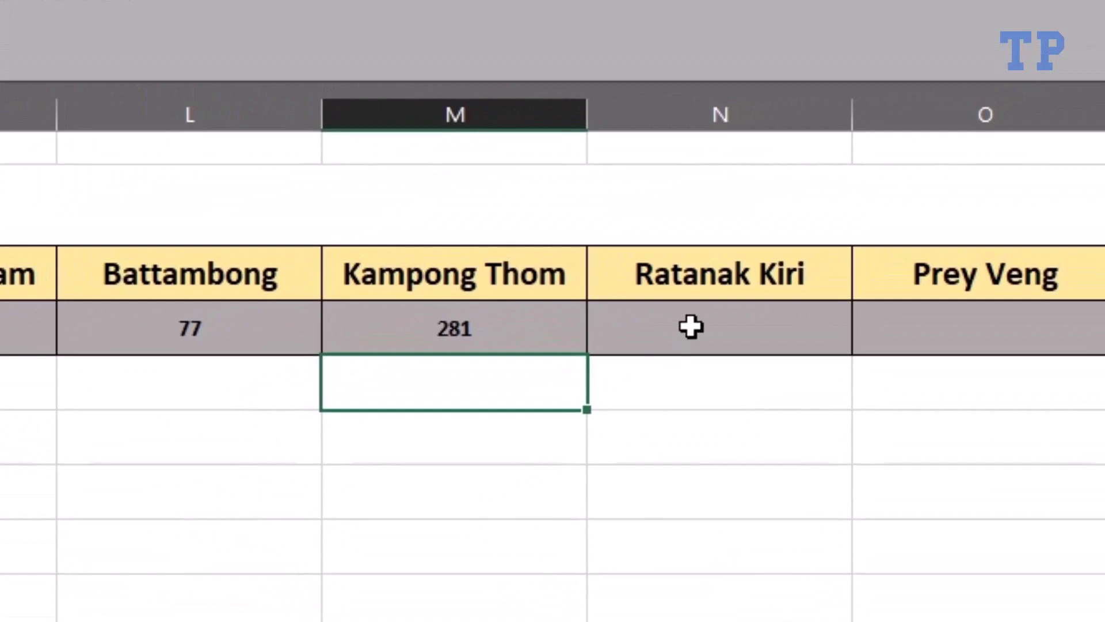
Enter =SUMIF(H7:H22,N7,I7:I22) in N8 to give the Ratanak Kiri total of 260
left_click(690, 326)
type("=")
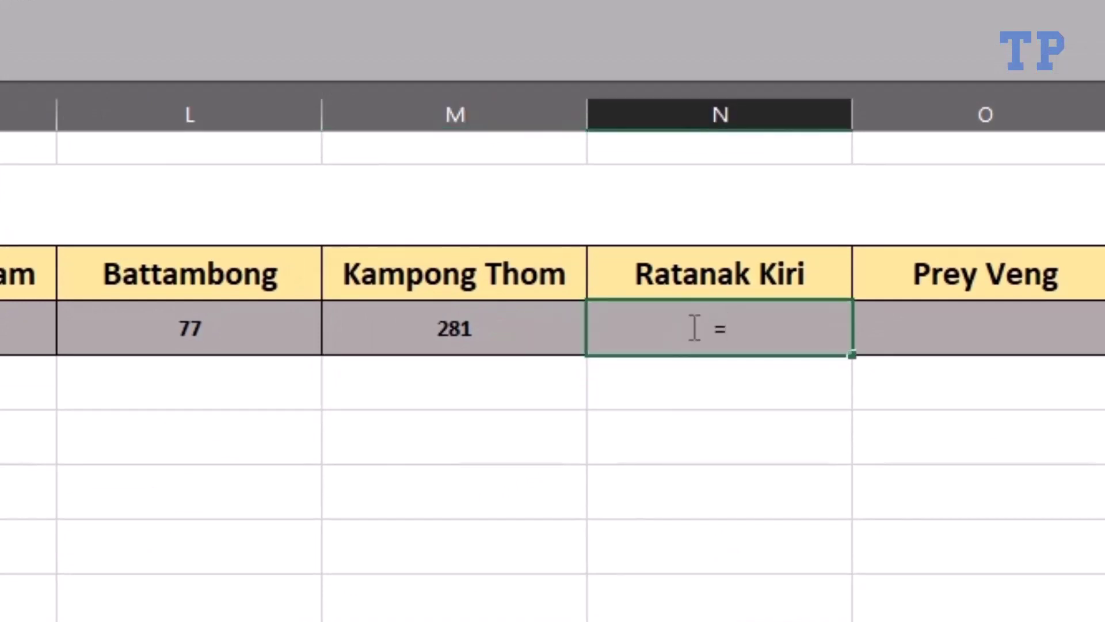
type("SUMI")
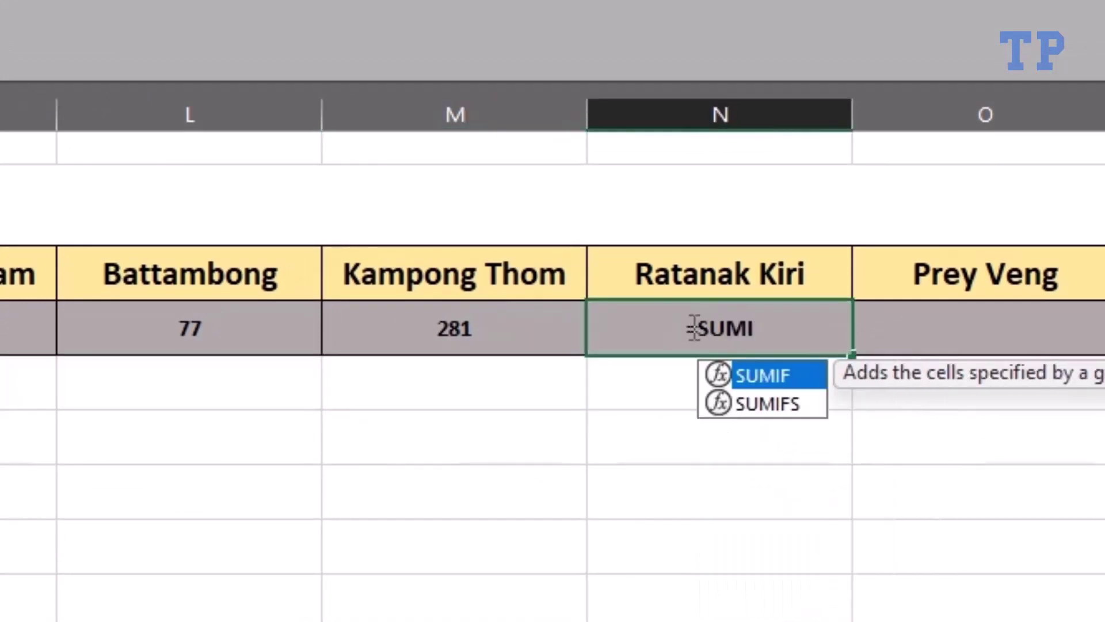
type("F(")
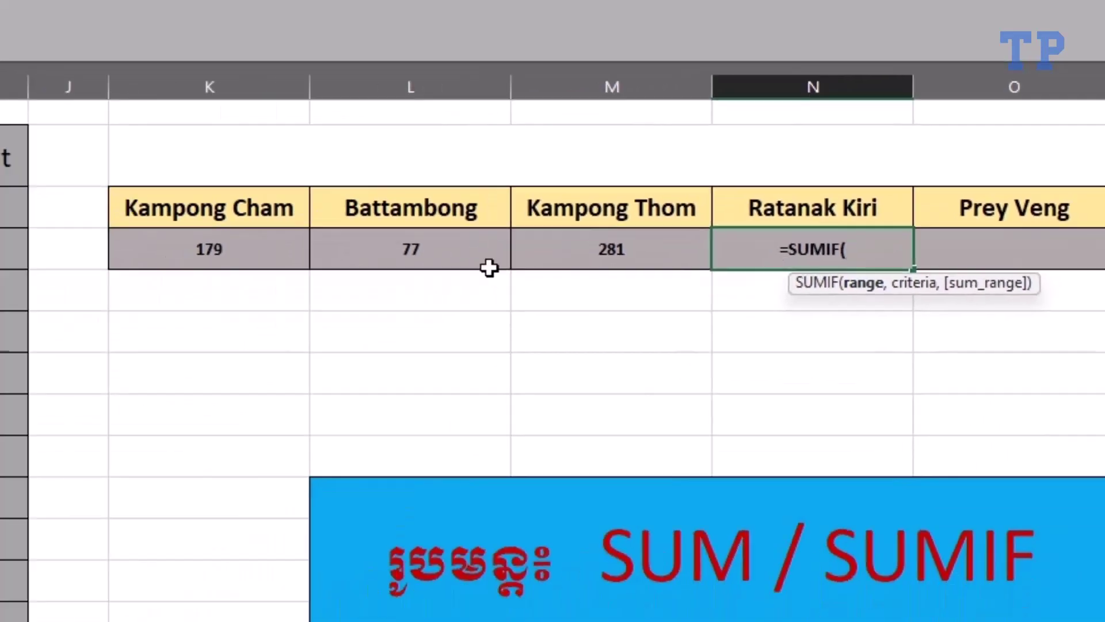
left_click_drag(241, 141, 245, 564)
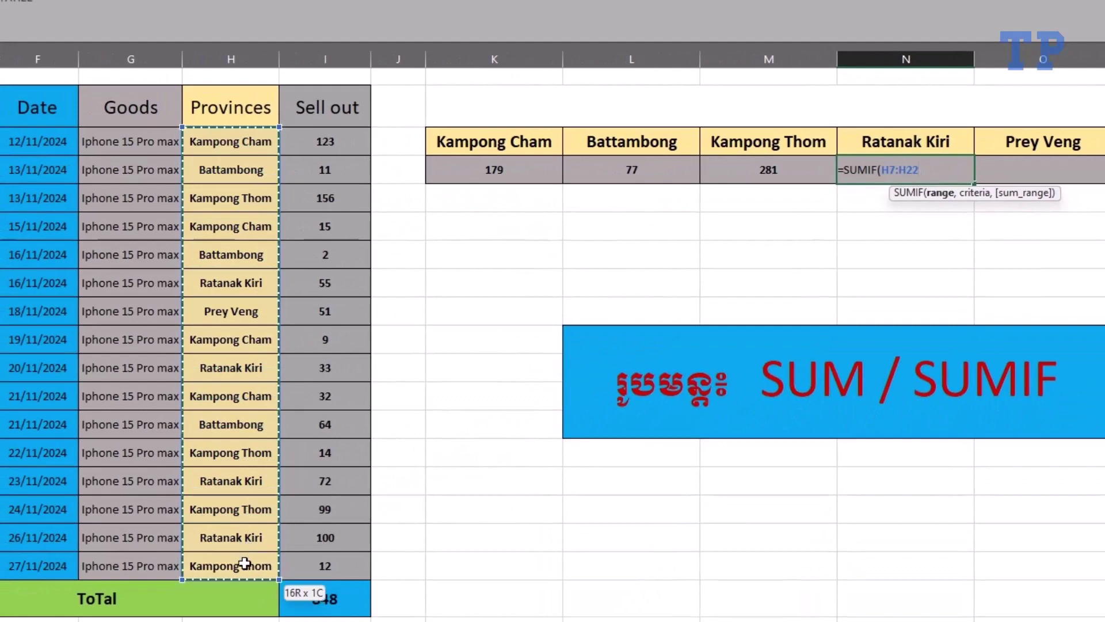
type(",")
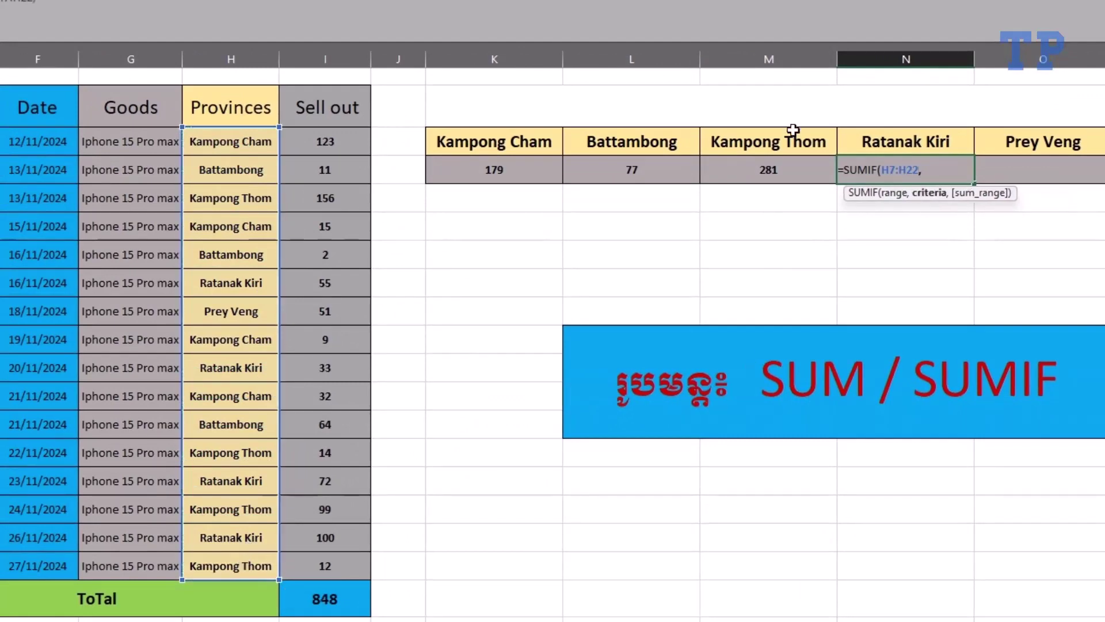
left_click(889, 140)
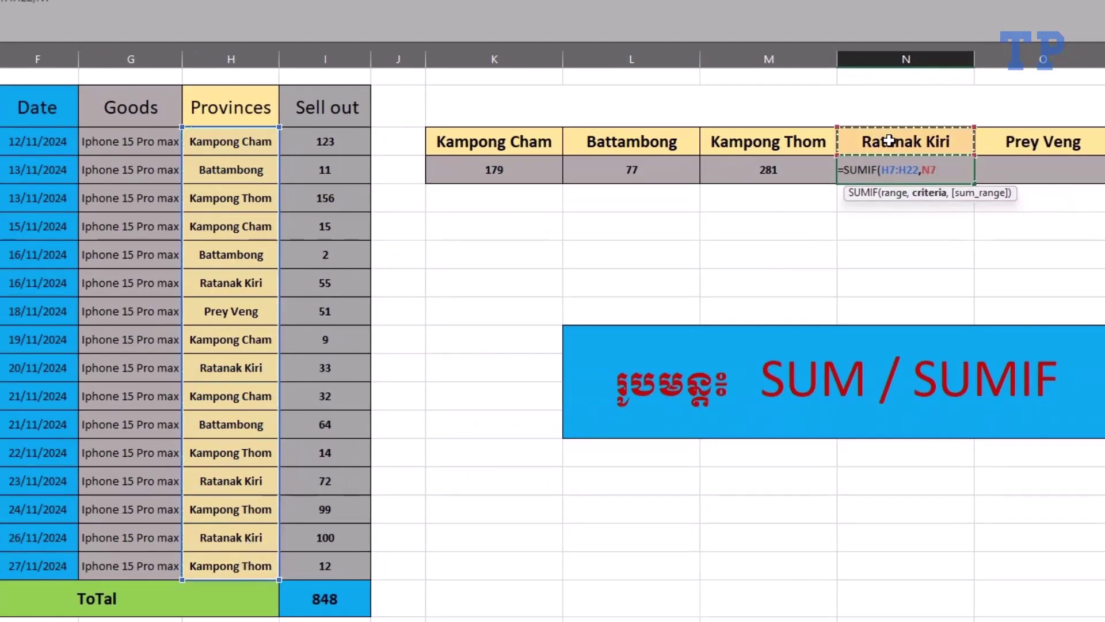
type(",")
left_click(334, 149)
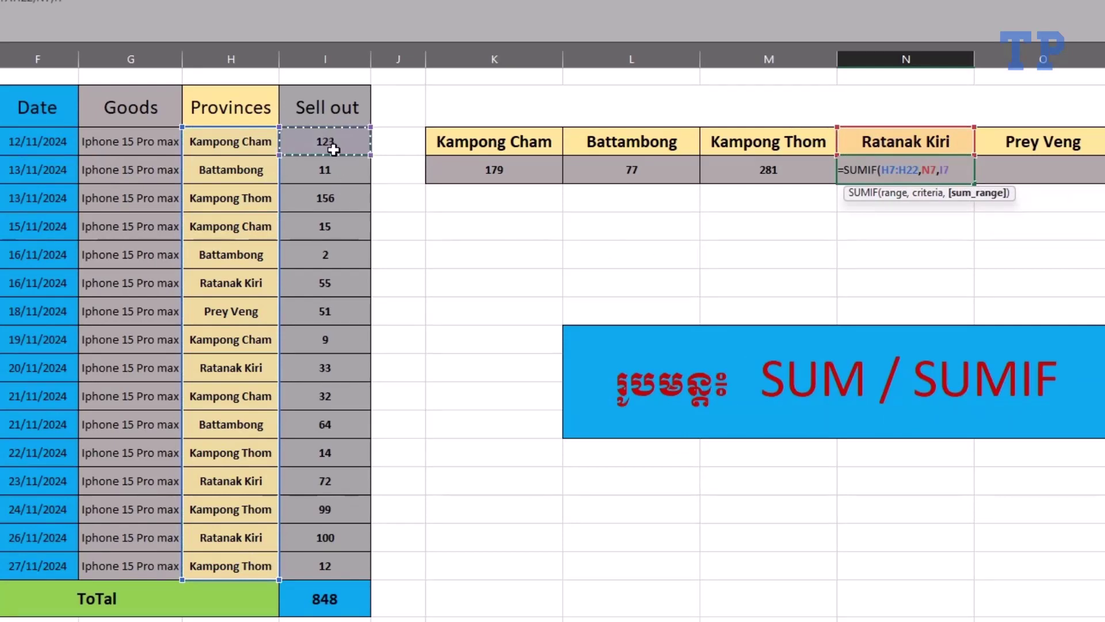
left_click_drag(334, 149, 335, 565)
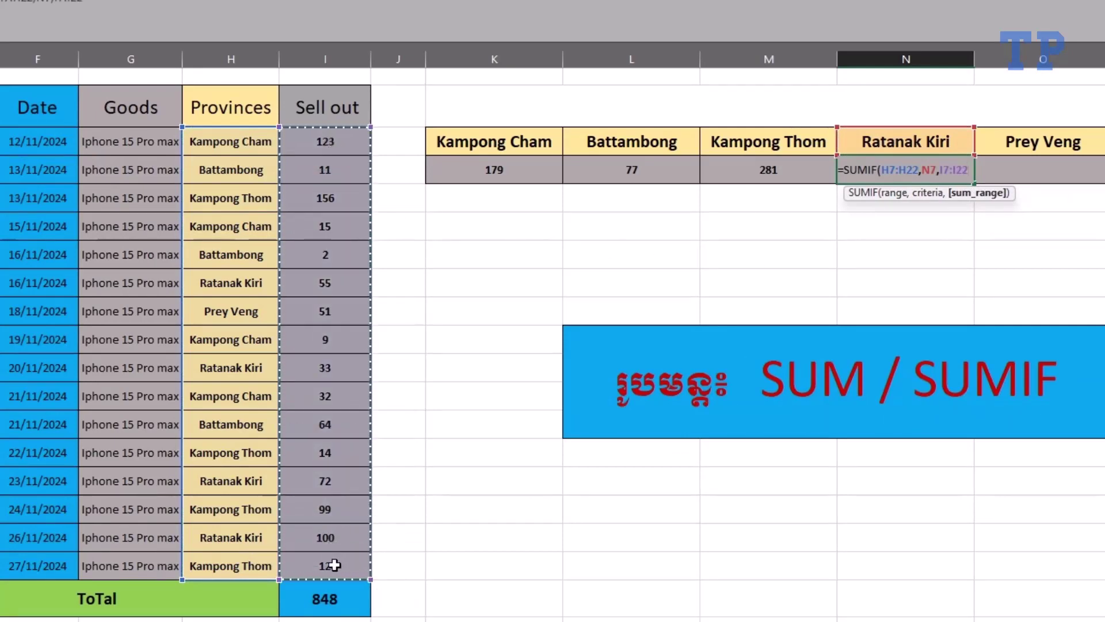
key("Return")
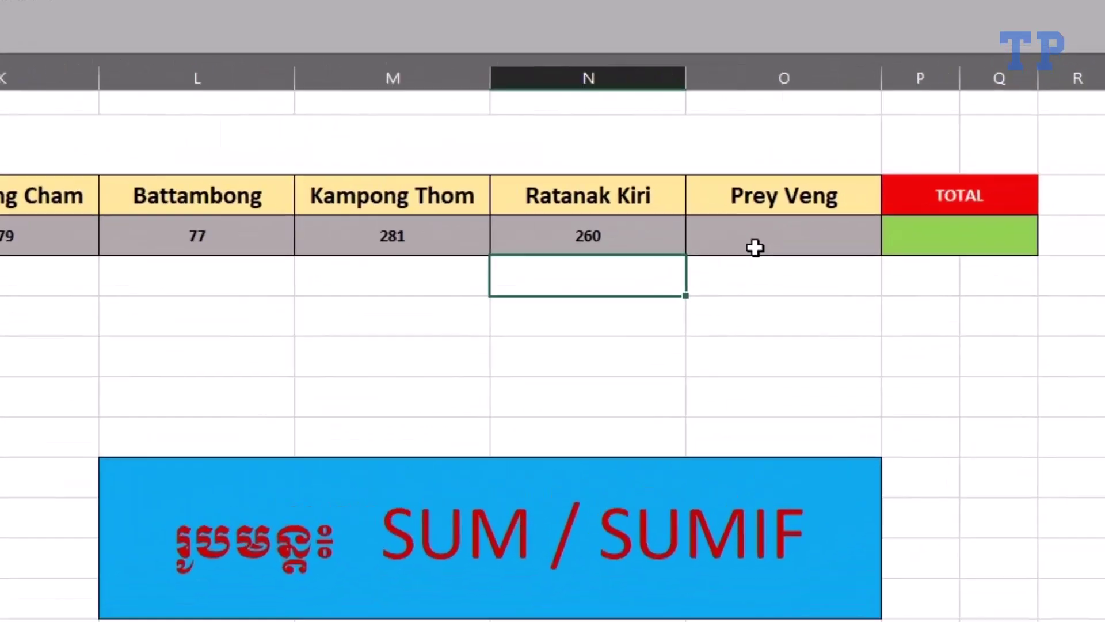
Enter =SUMIF(H7:H22,O7,I7:I22) in O8 to give the Prey Veng total of 51
left_click(755, 248)
double_click(549, 301)
type("=")
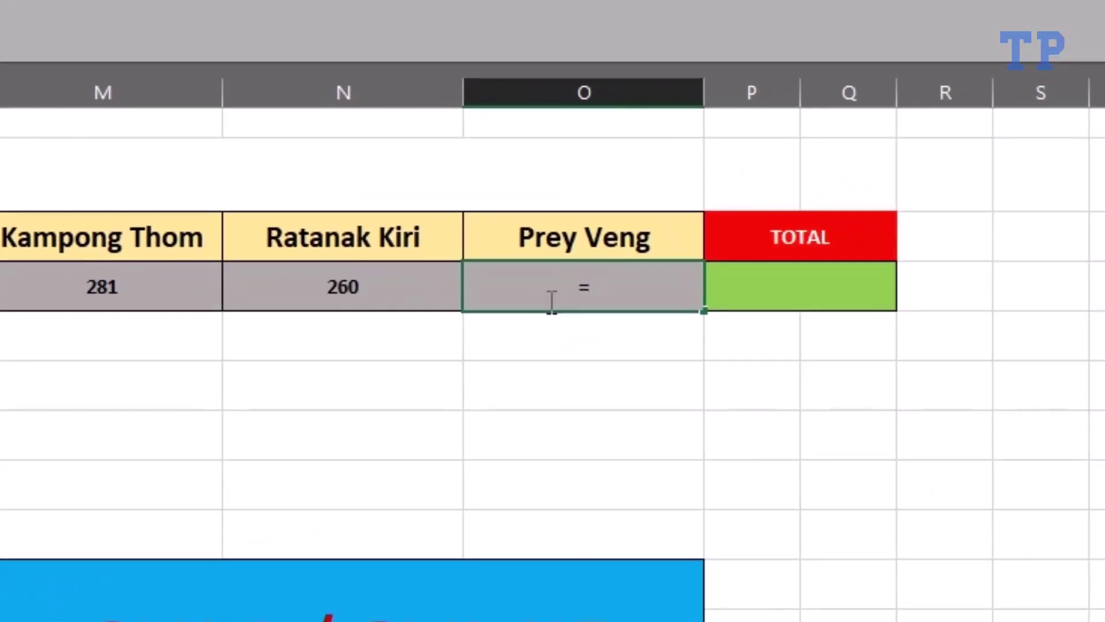
type("SUM")
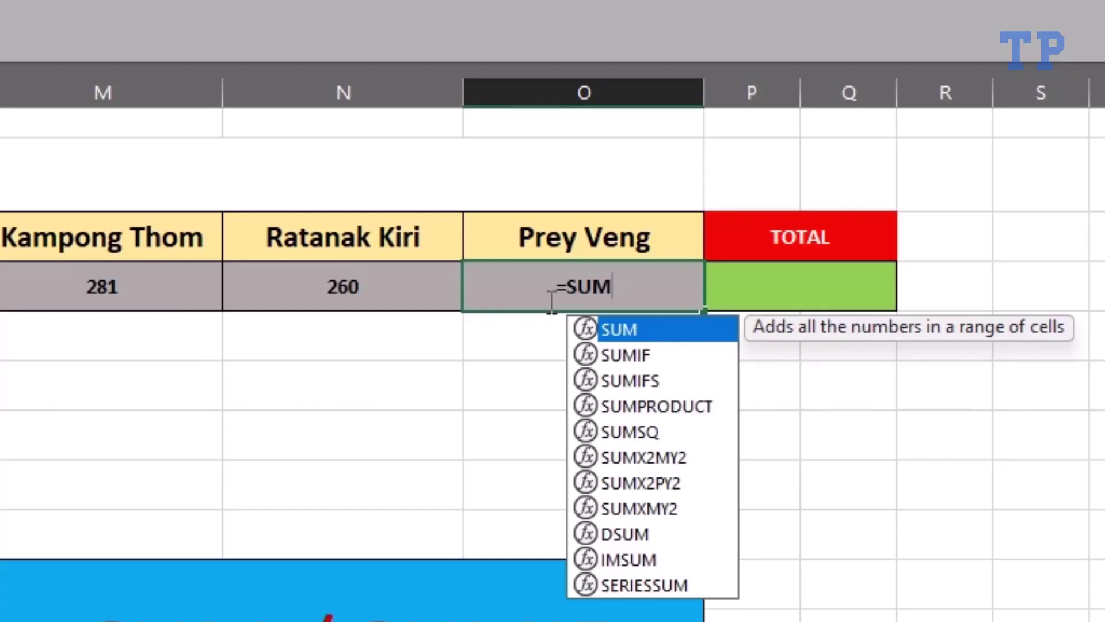
type("IF(")
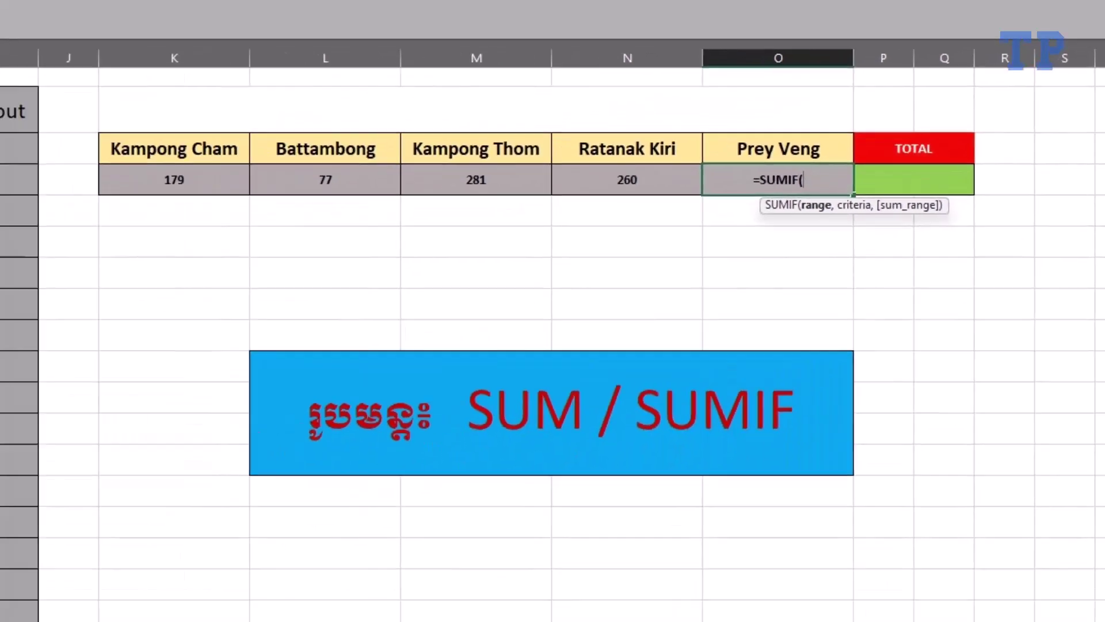
left_click_drag(92, 123, 89, 509)
type(",")
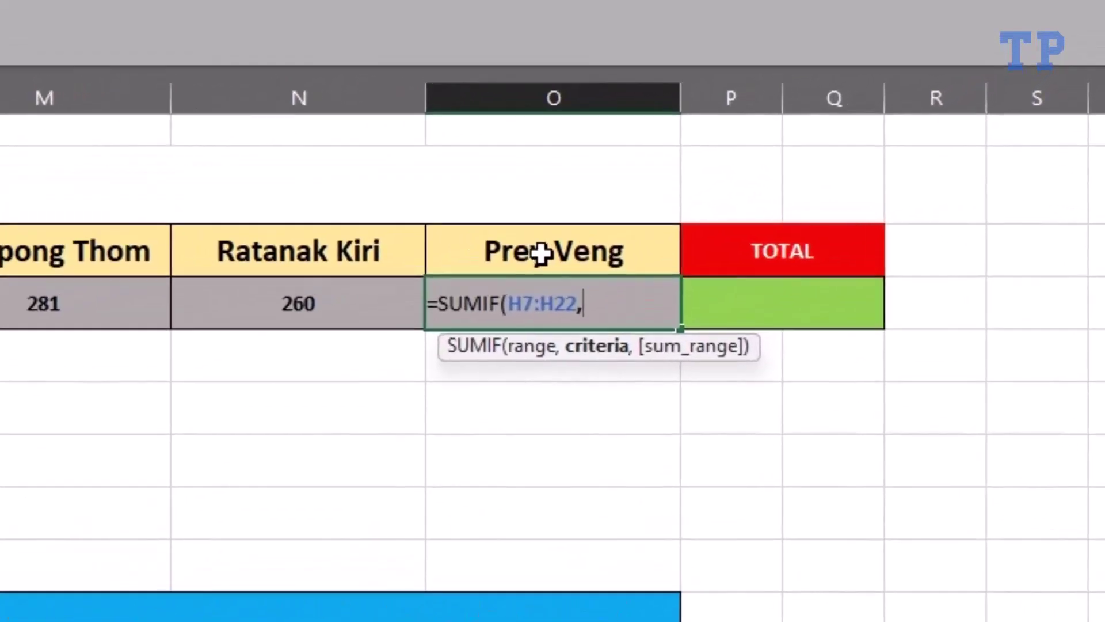
left_click(541, 253)
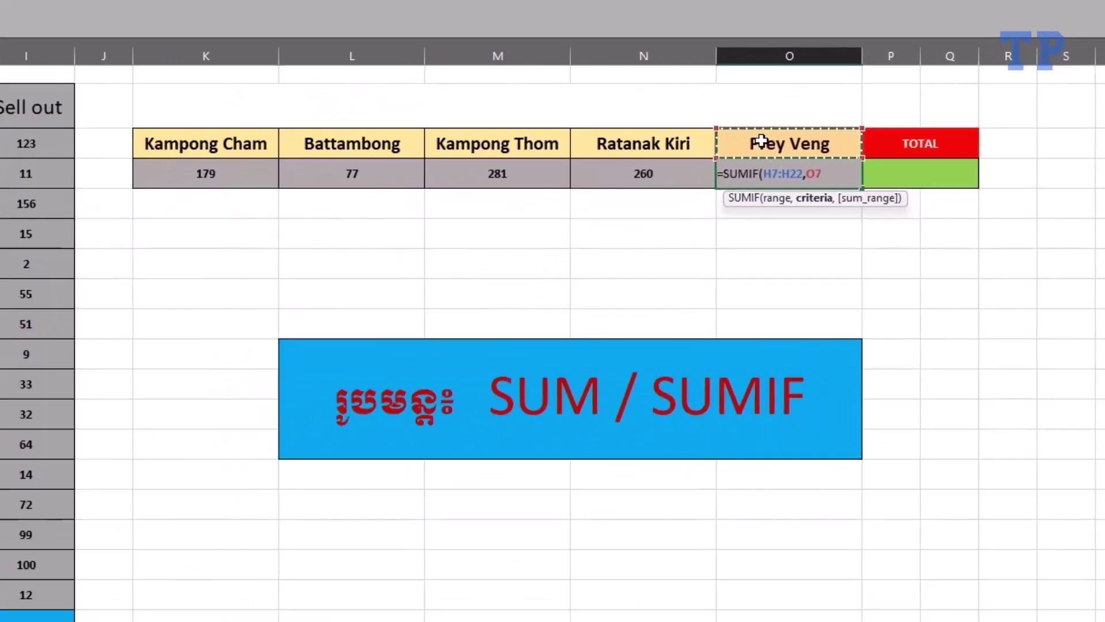
type(",")
left_click_drag(169, 123, 175, 515)
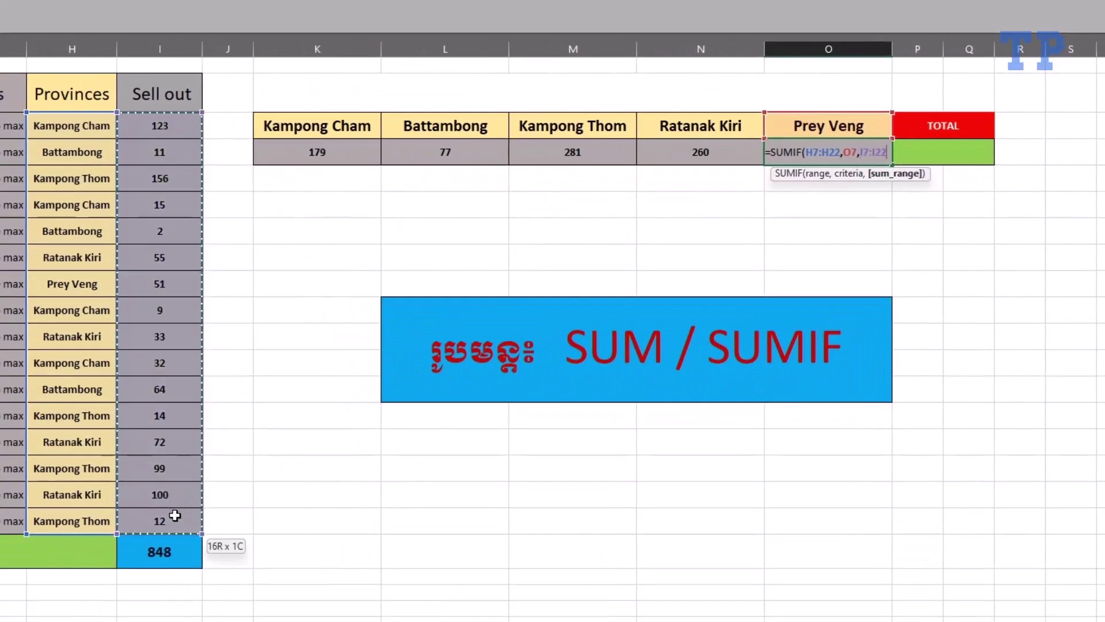
key("Return")
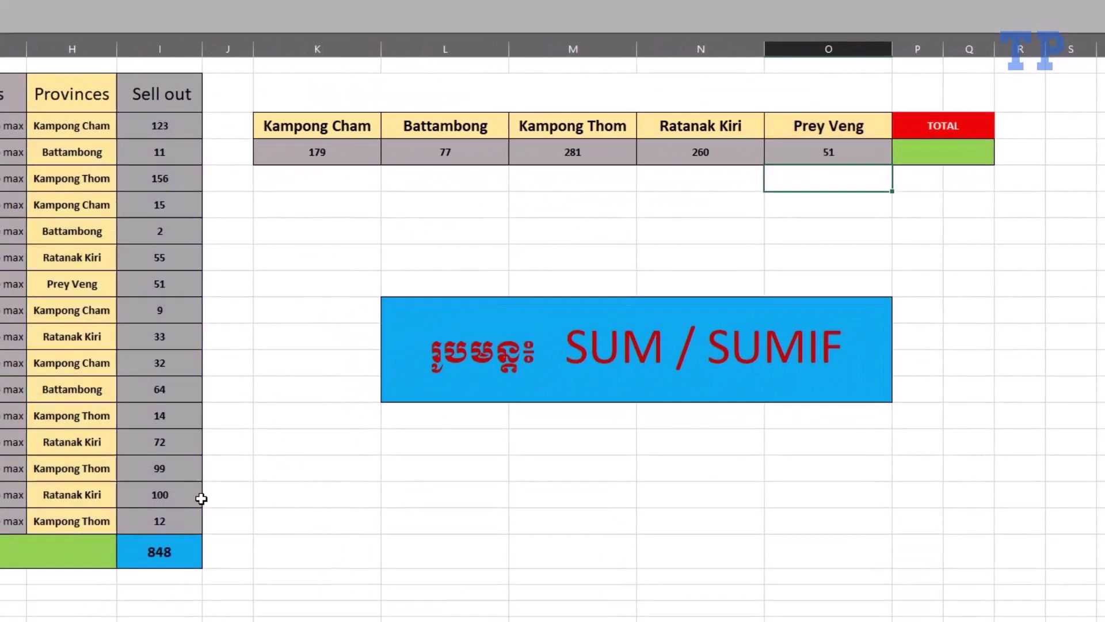
left_click(282, 146)
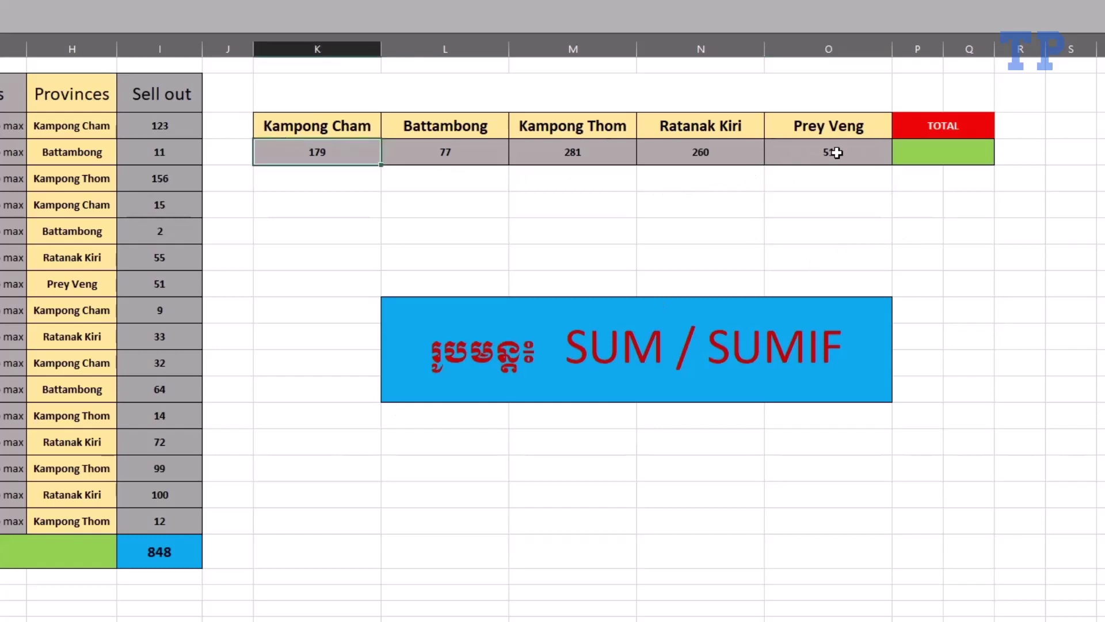
Narrow columns K through O to a single uniform width
left_click(369, 50)
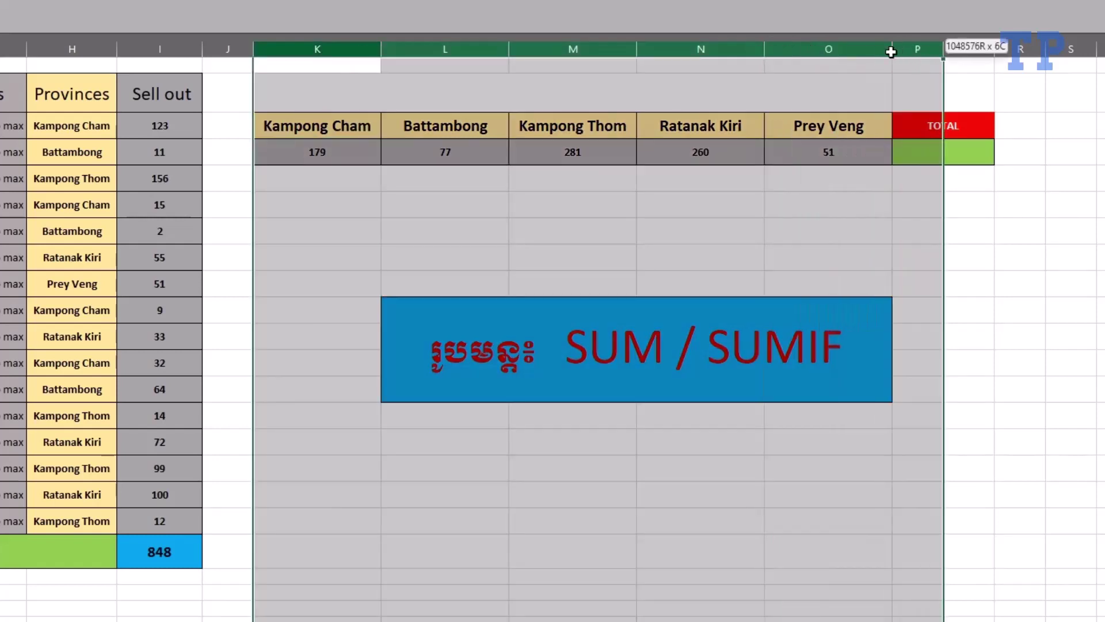
mouse_move(681, 52)
left_mouse_down()
mouse_move(767, 49)
mouse_move(753, 50)
left_mouse_up()
left_click(560, 277)
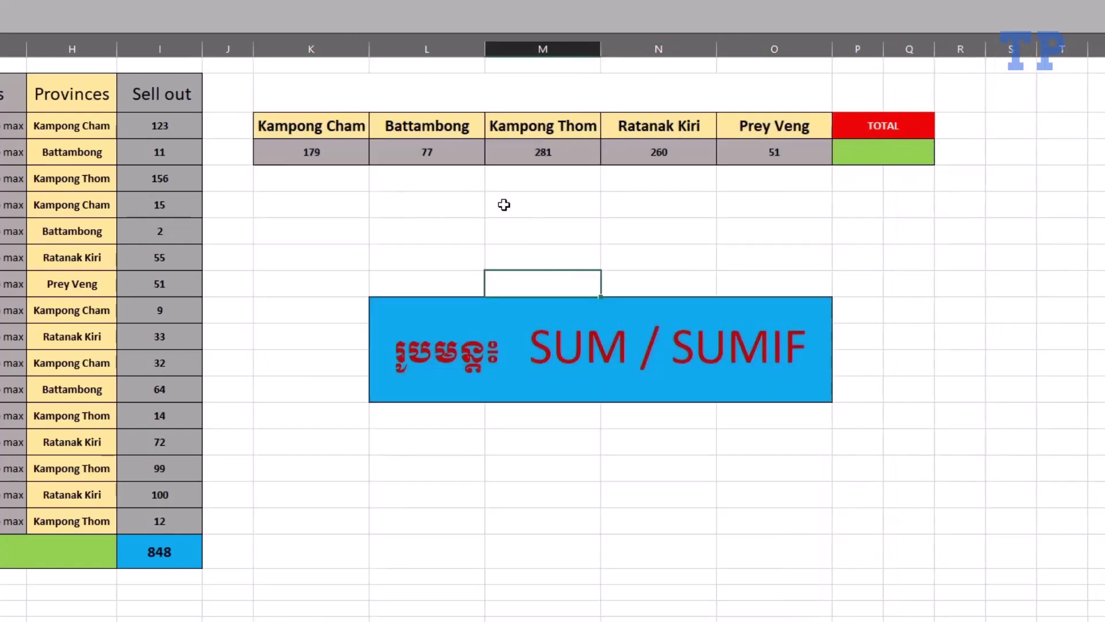
Check the Prey Veng, Kampong Cham 179 and Battambong 77 province totals
left_click(720, 141)
left_click(353, 147)
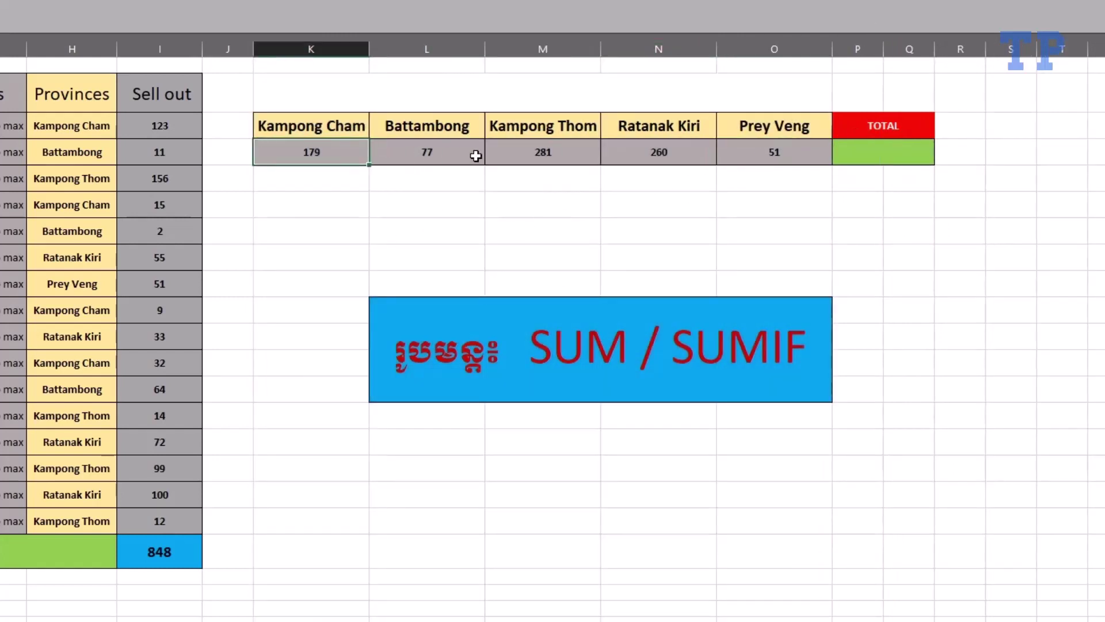
left_click(781, 153)
left_click(326, 162)
left_click(419, 153)
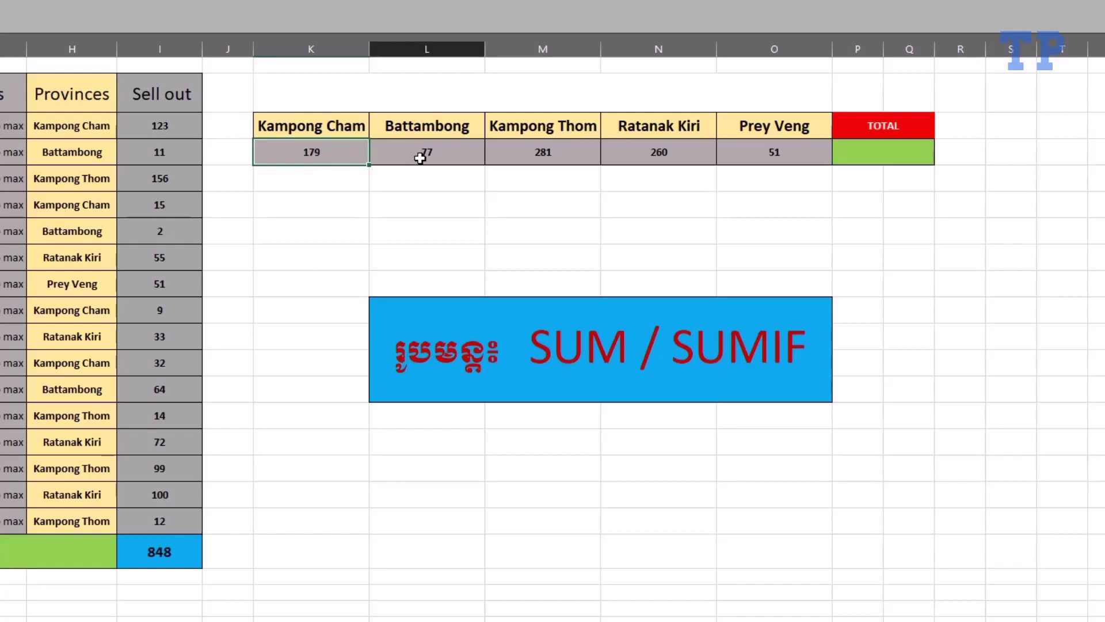
left_click(427, 115)
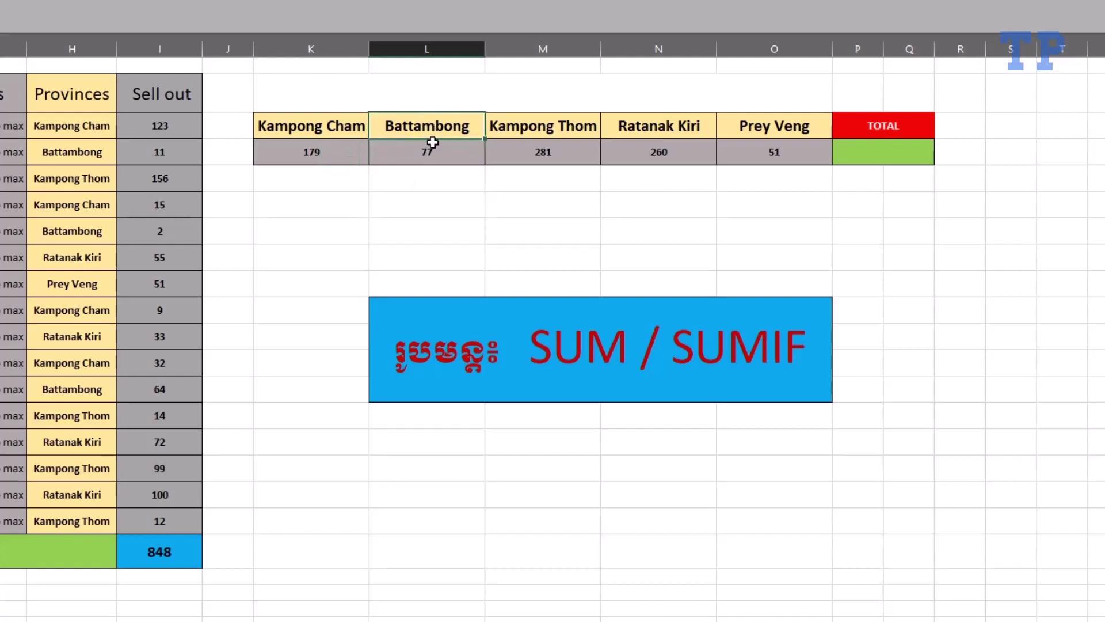
left_click(419, 162)
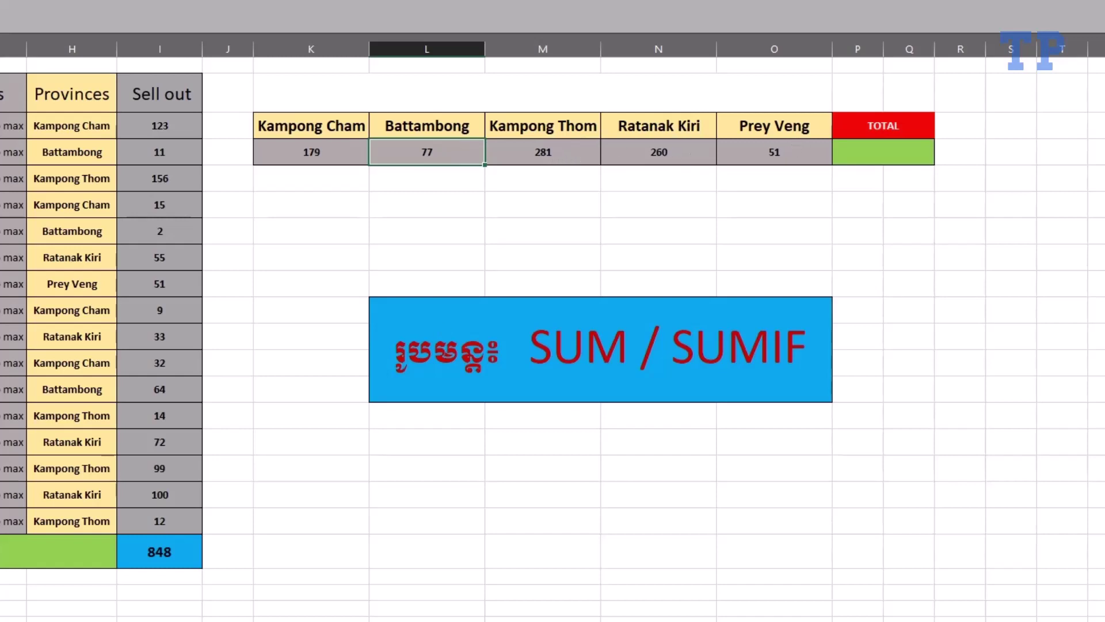
Compare the Prey Veng 51 and other province totals with the sales table's 848, then select the TOTAL cell
left_click(765, 158)
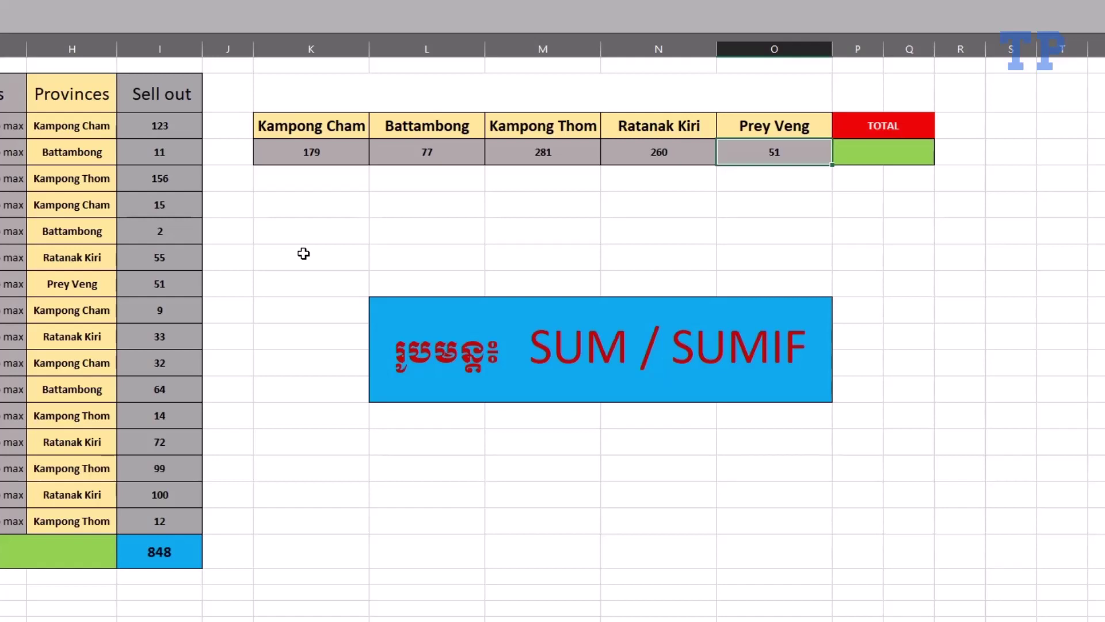
left_click(679, 150)
left_click(318, 151)
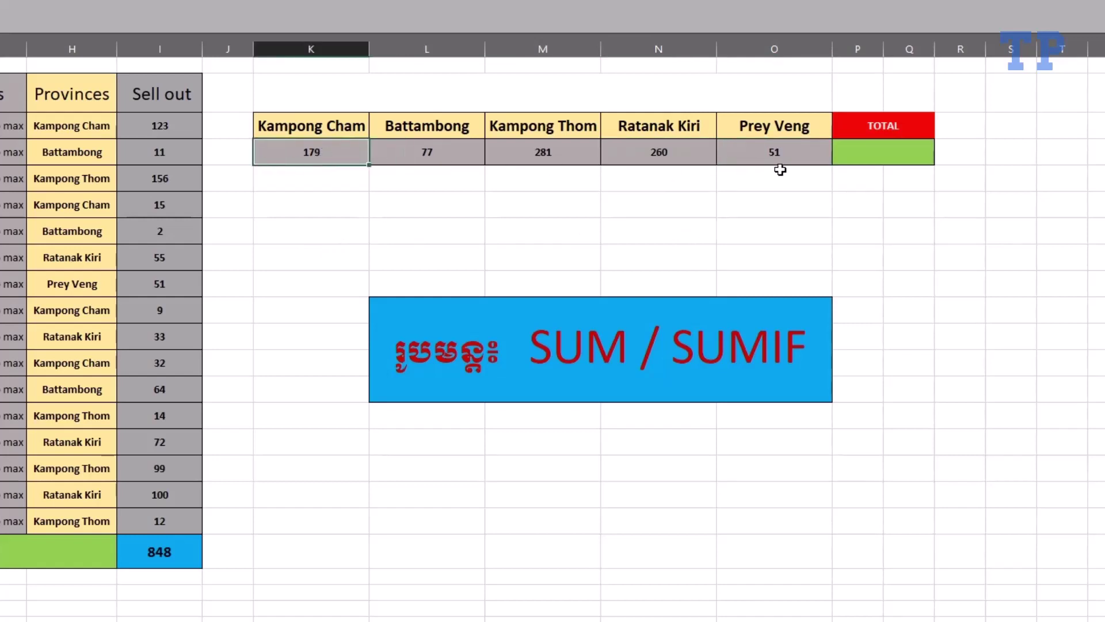
left_click(862, 153)
left_click(185, 556)
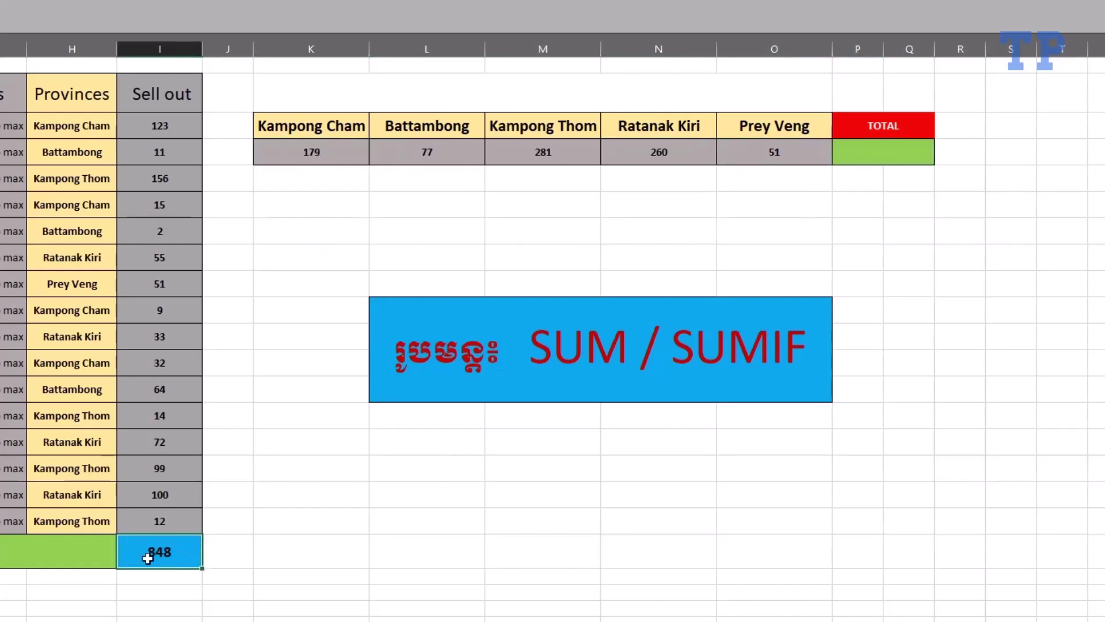
left_click(883, 157)
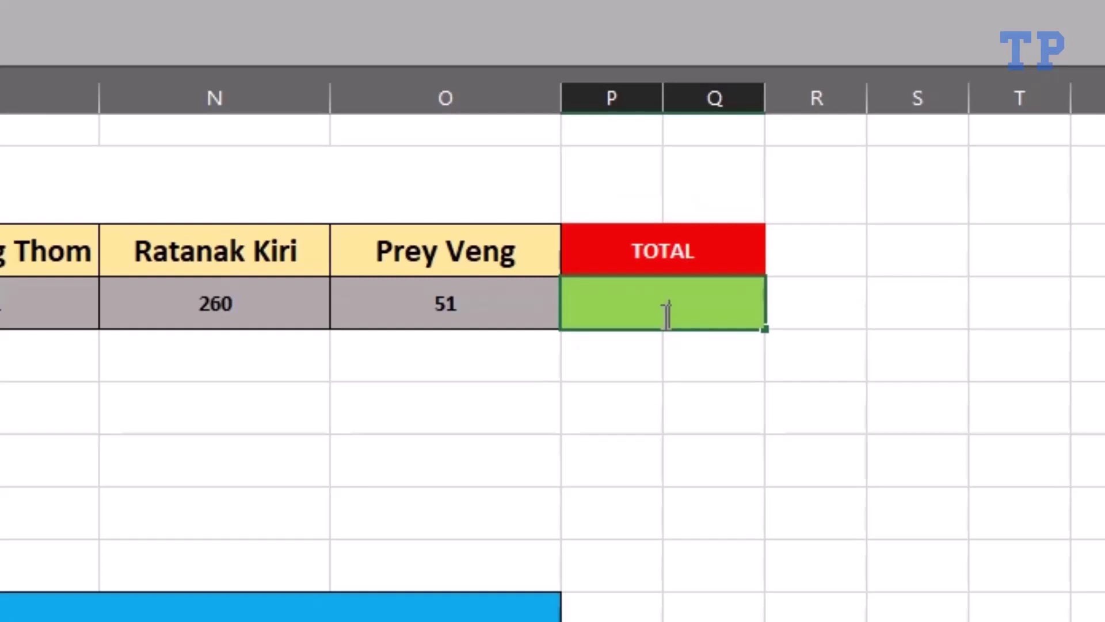
Enter =SUM(K8:O8) in the TOTAL cell to add the province totals to 848
type("=")
type("SUM(")
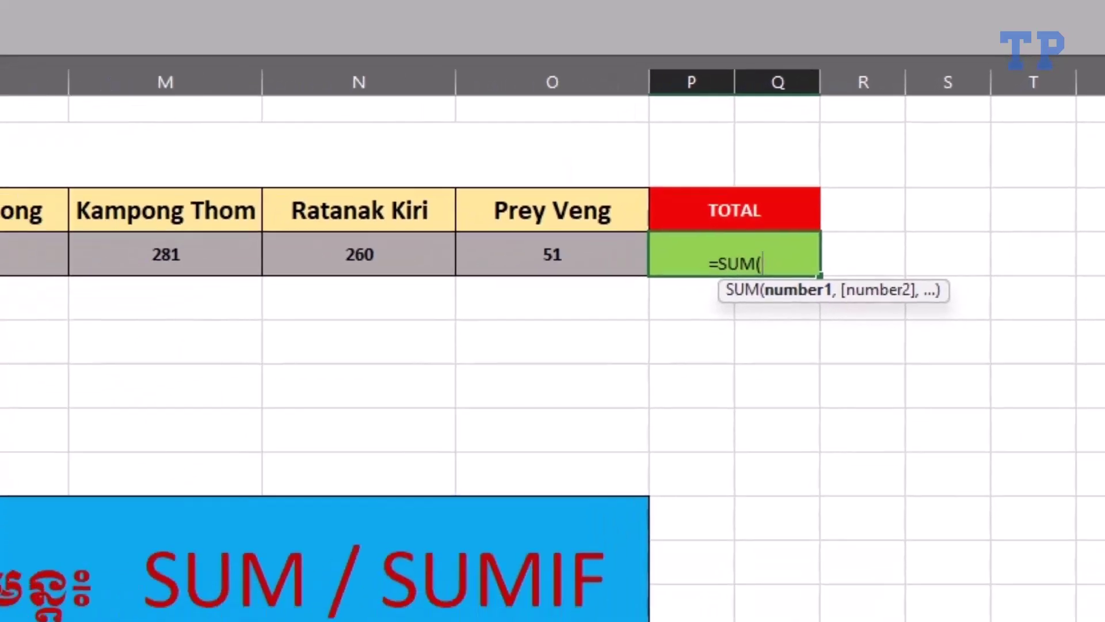
left_click_drag(111, 190, 643, 191)
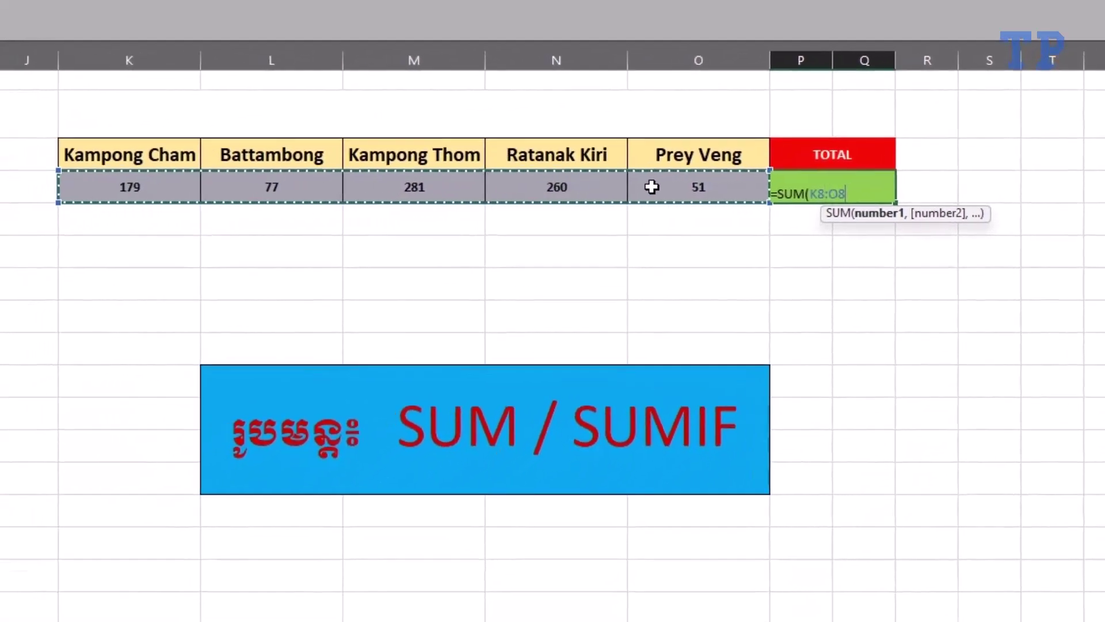
key("Return")
Make the 848 grand total bold with a larger font size
left_click(907, 150)
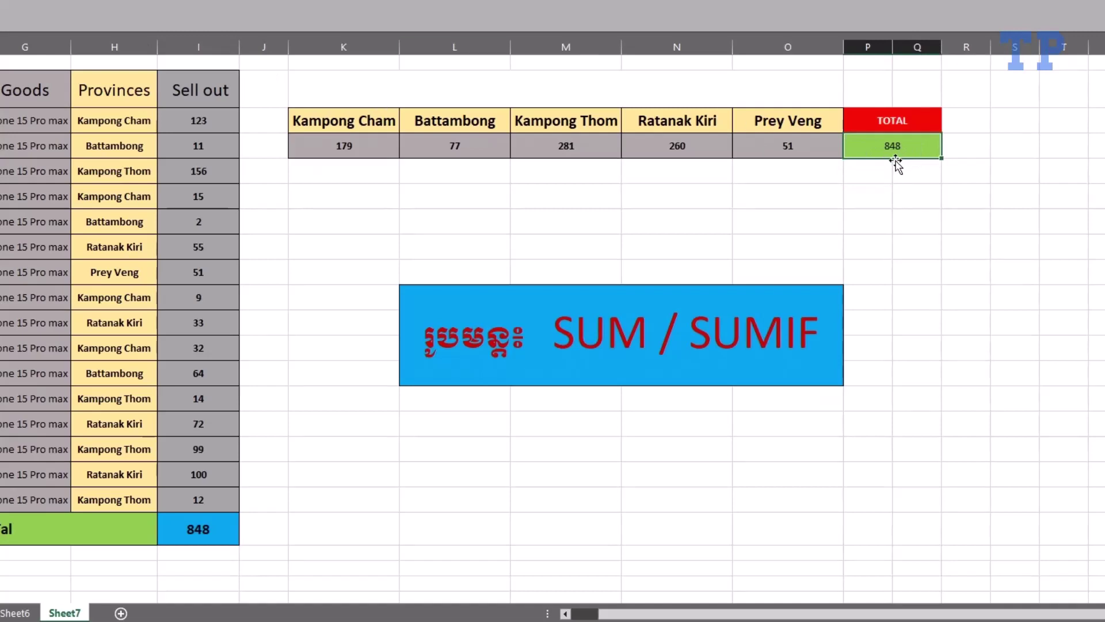
key("ctrl+b")
key("ctrl+shift+period")
key("ctrl+shift+period")
key("ctrl+shift+period")
left_click(222, 537)
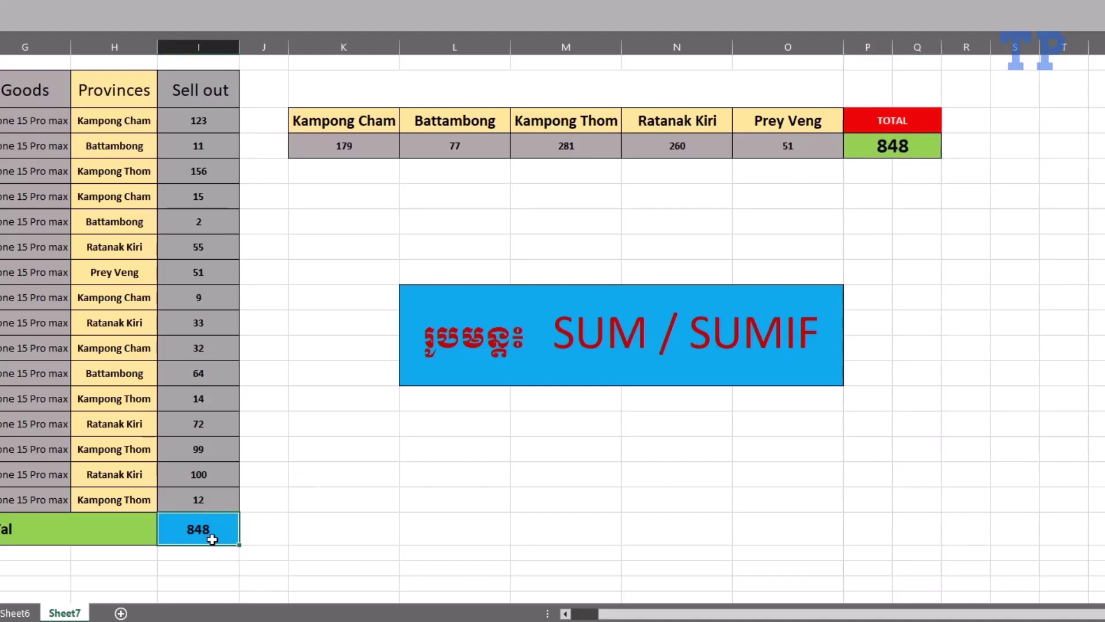
left_click(907, 150)
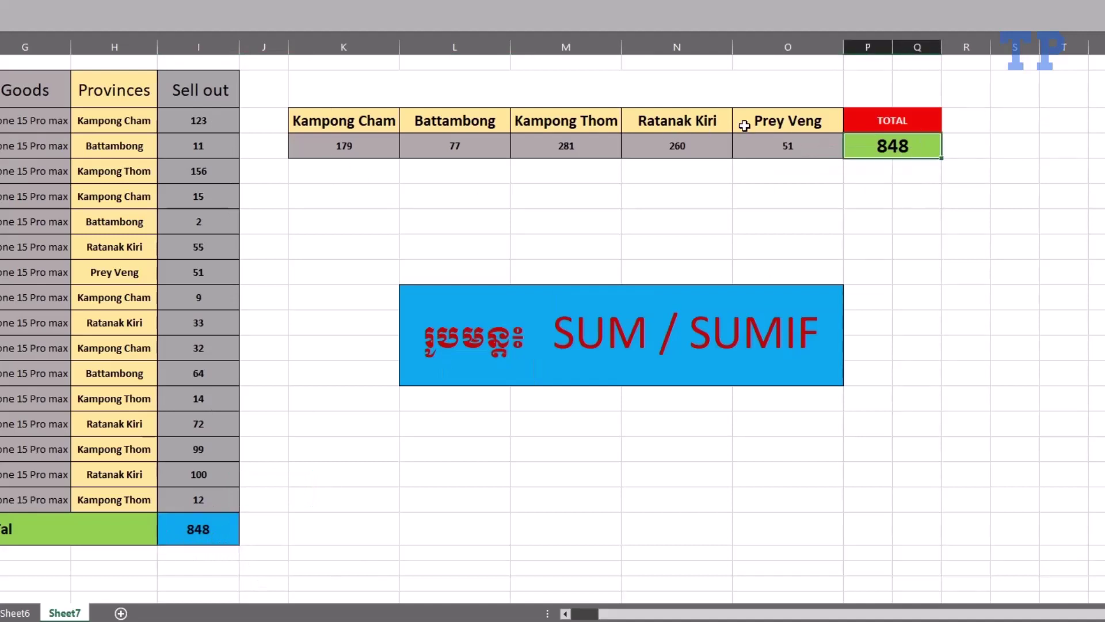